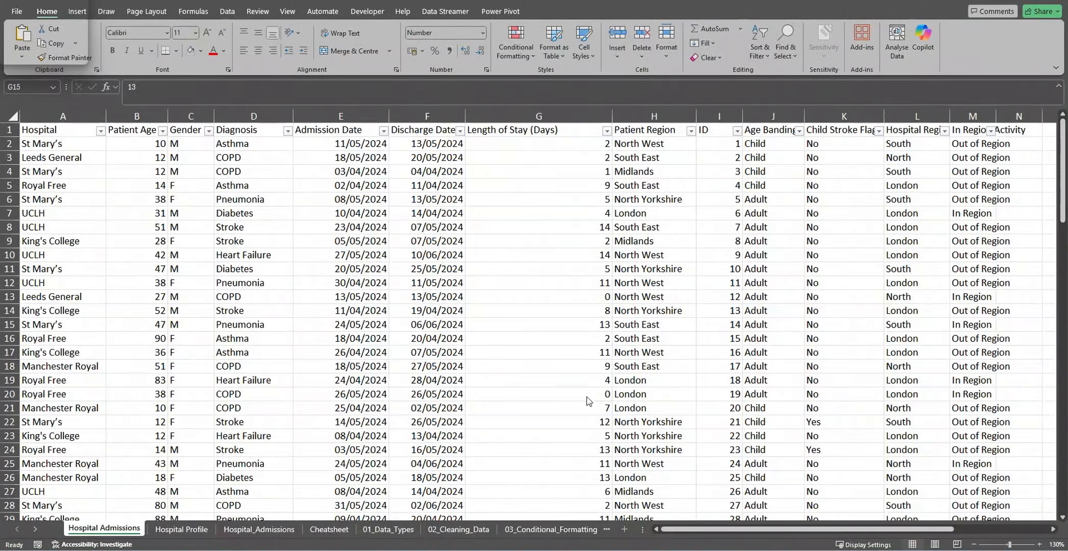
{"action": "left_click", "coordinate": [545, 322]}
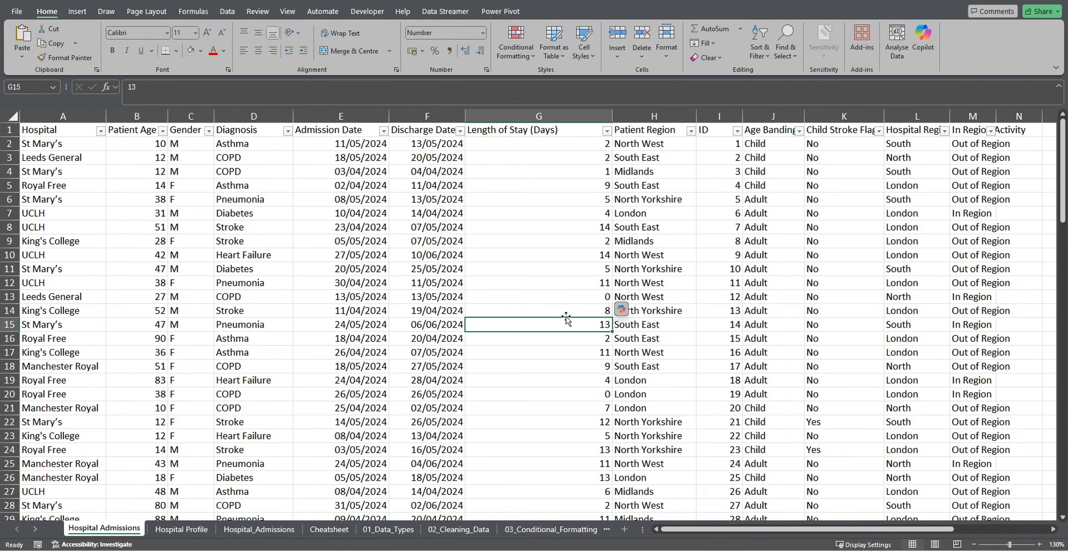
{"action": "left_click", "coordinate": [440, 259]}
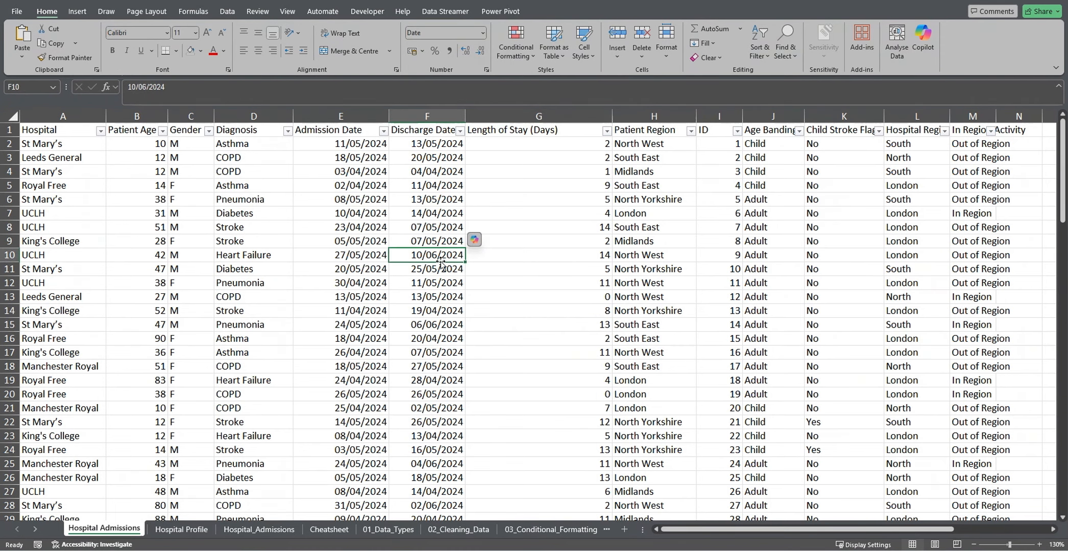
{"action": "key", "text": "ctrl+a"}
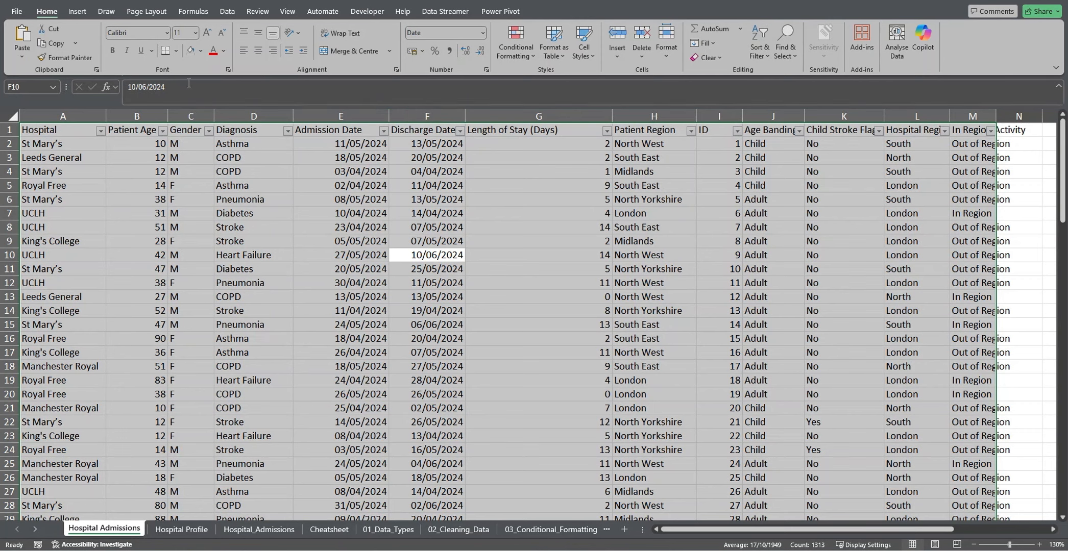
{"action": "left_click", "coordinate": [80, 12]}
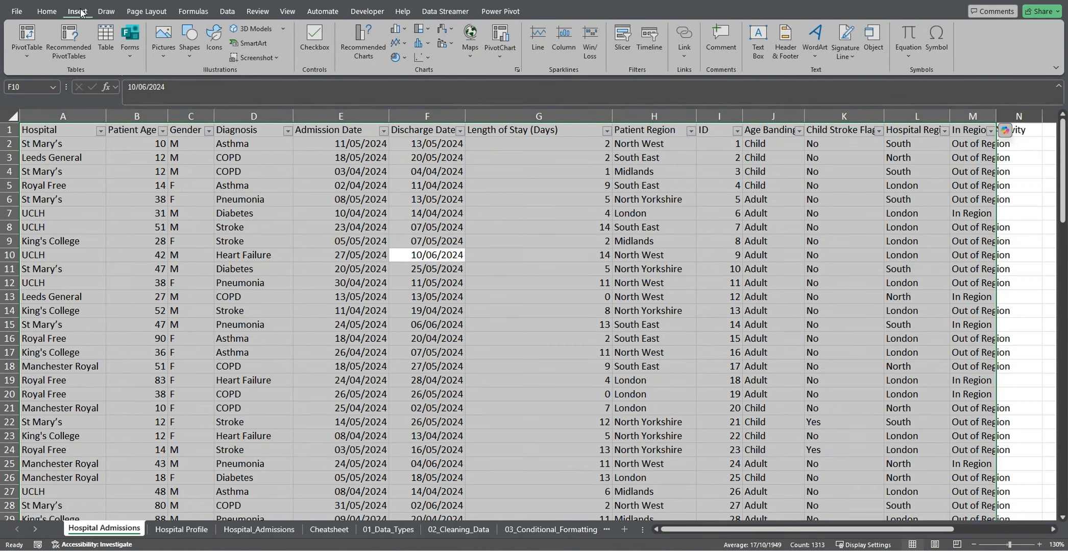
{"action": "left_click", "coordinate": [29, 33]}
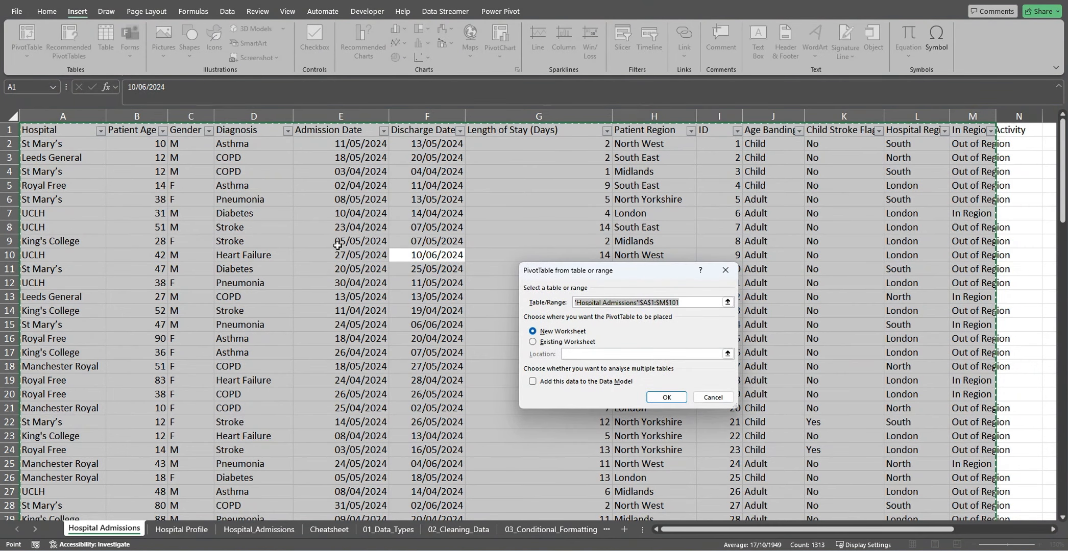
{"action": "left_click", "coordinate": [714, 399]}
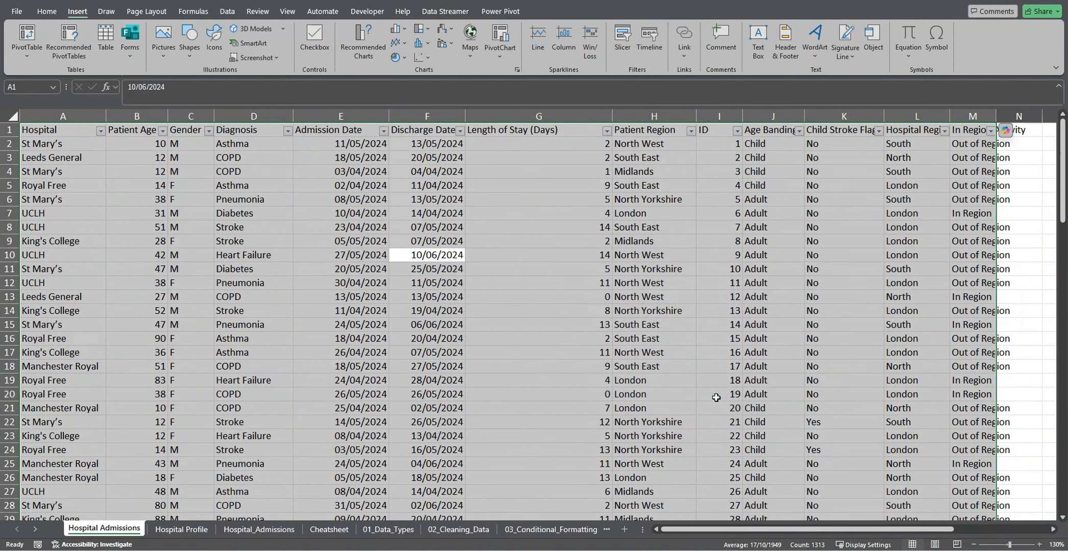
Step: Create a PivotTable from the Hospital Admissions data range A1:M101 on a new worksheet
{"action": "left_click", "coordinate": [530, 334]}
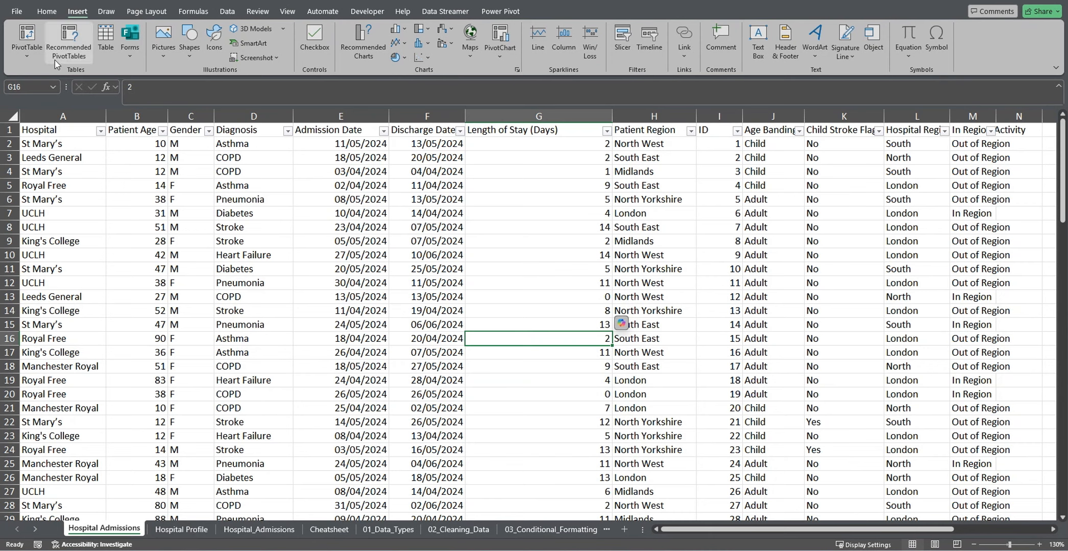
{"action": "left_click", "coordinate": [27, 34]}
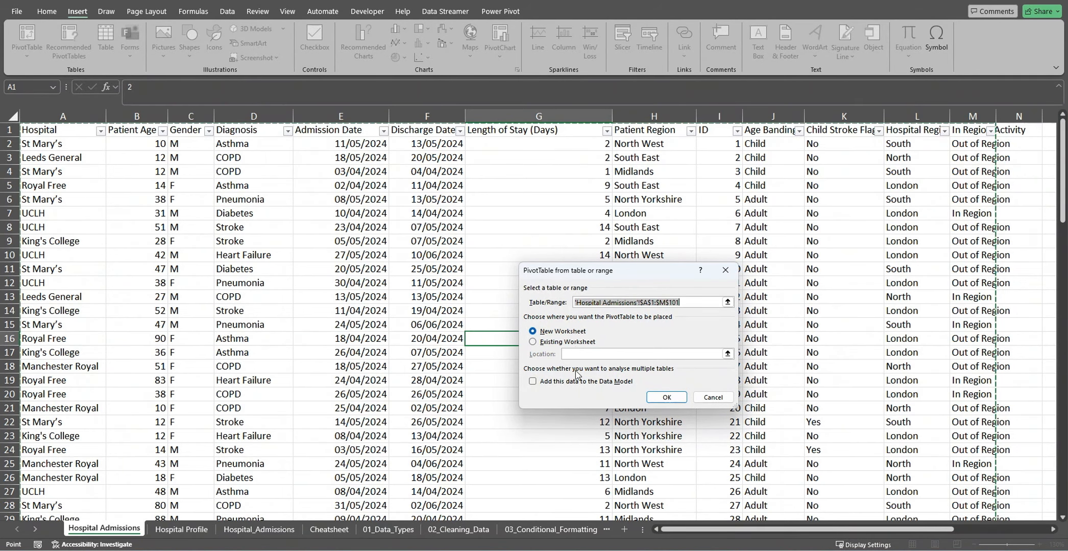
{"action": "left_click", "coordinate": [656, 397]}
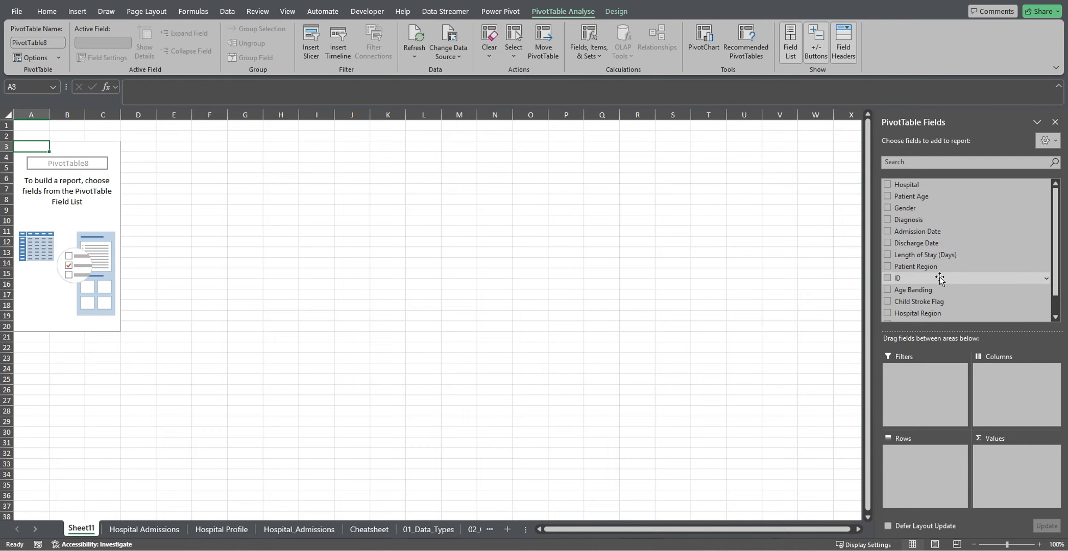
Step: Add the ID field to the PivotTable's values and summarise it by Count
{"action": "left_click_drag", "start_coordinate": [939, 278], "coordinate": [1009, 457]}
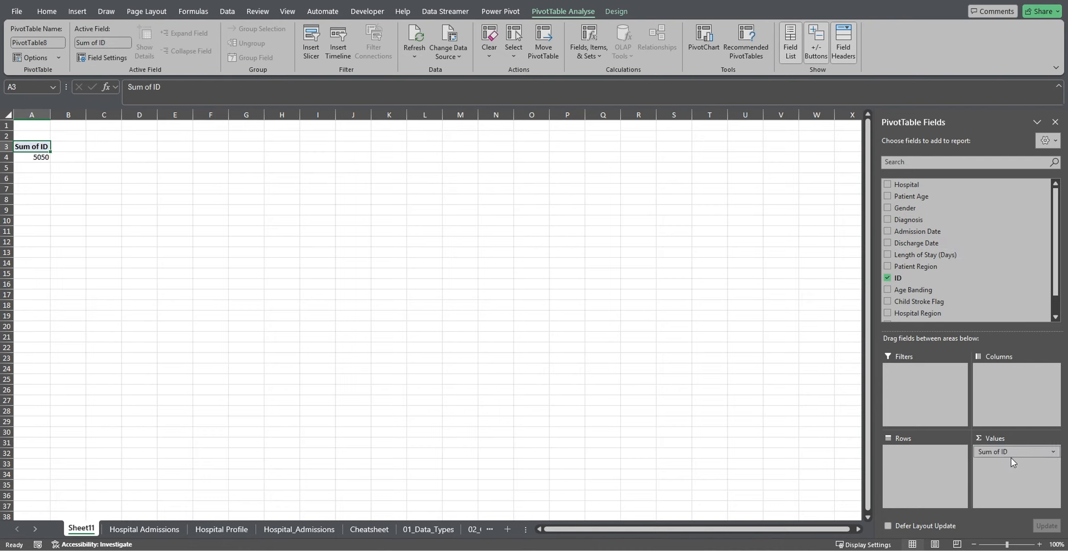
{"action": "left_click", "coordinate": [1007, 452]}
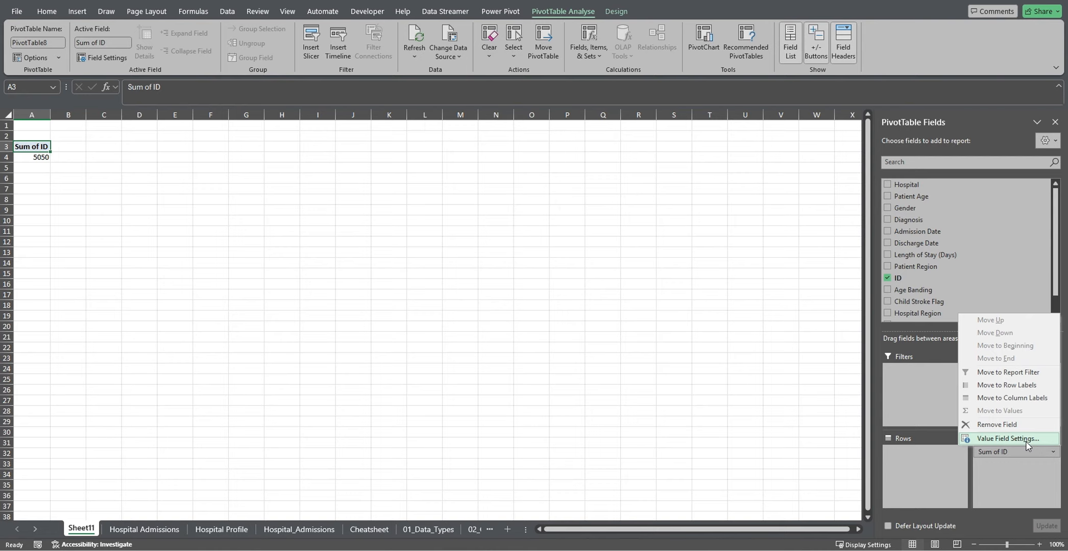
{"action": "left_click", "coordinate": [1027, 440]}
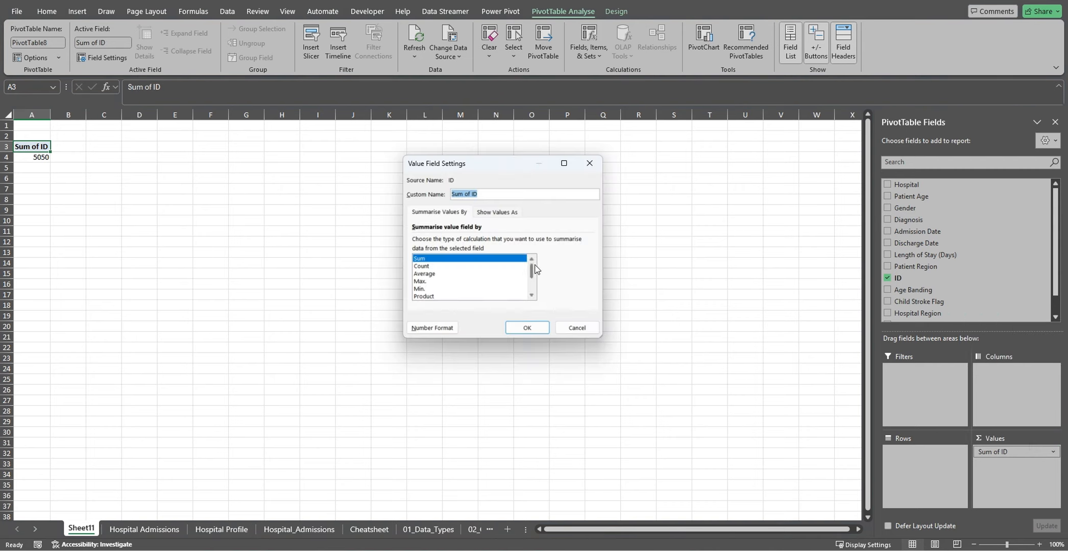
{"action": "left_click_drag", "start_coordinate": [532, 273], "coordinate": [529, 292]}
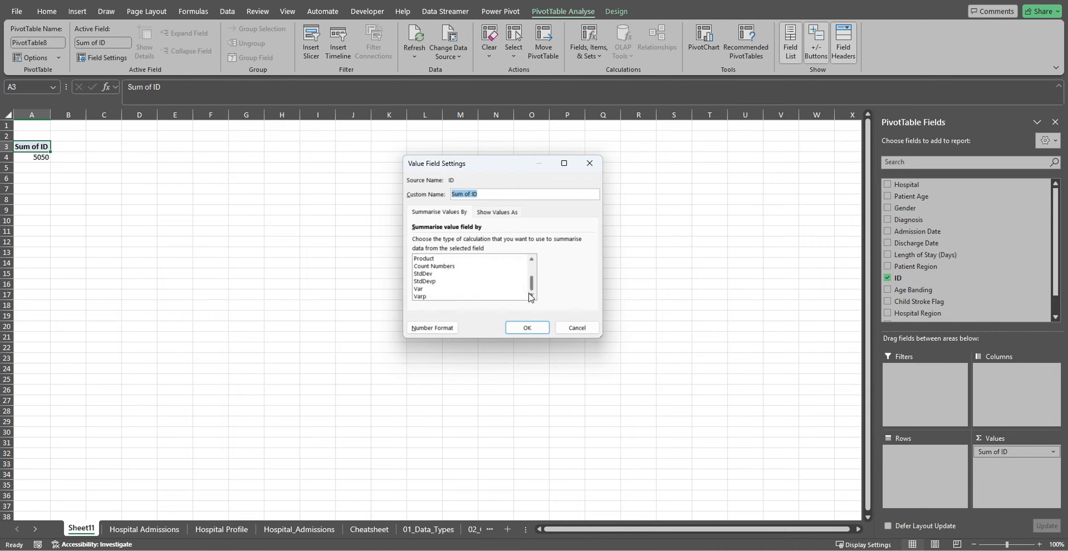
{"action": "scroll", "coordinate": [450, 278], "scroll_direction": "up", "scroll_amount": 2}
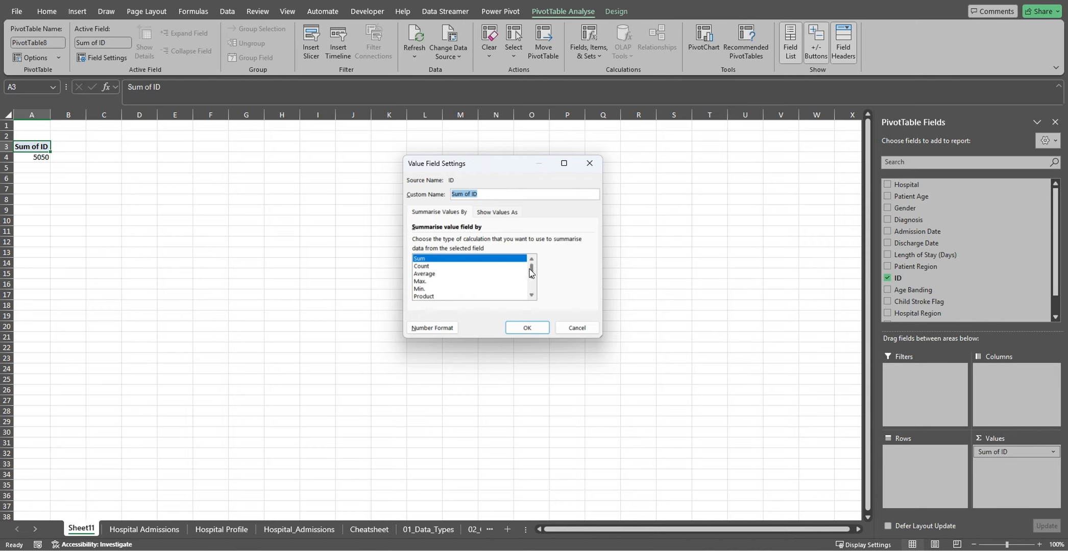
{"action": "left_click", "coordinate": [439, 265]}
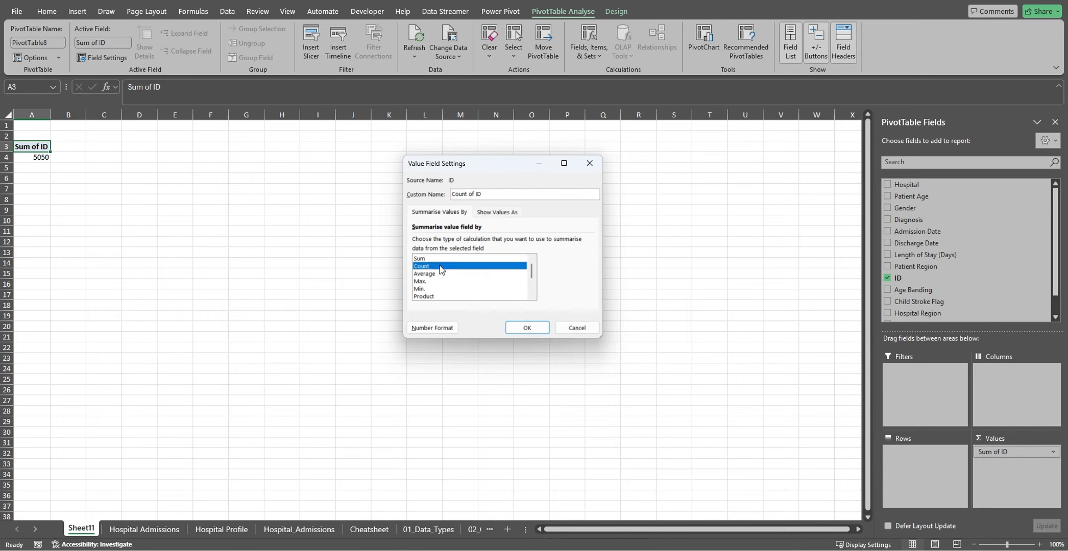
{"action": "left_click", "coordinate": [528, 328]}
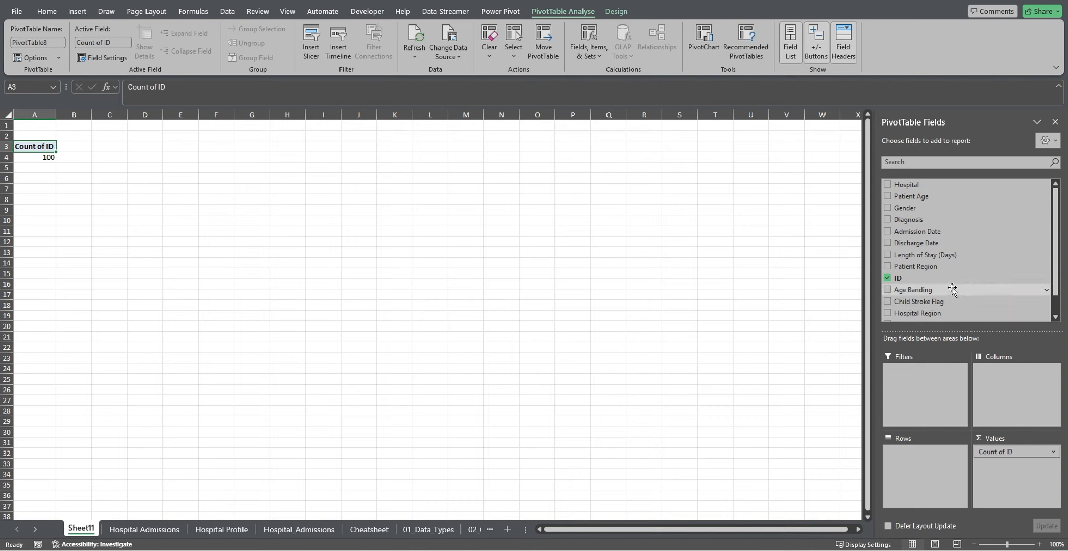
Step: Place Age Banding in the PivotTable's rows and Gender in its report filters
{"action": "left_click_drag", "start_coordinate": [952, 289], "coordinate": [946, 427]}
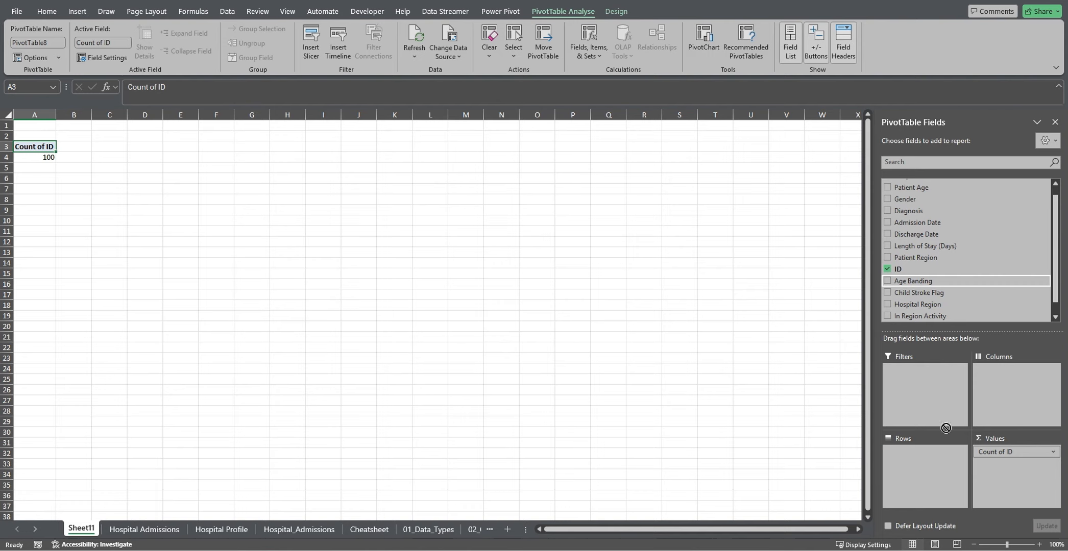
{"action": "left_click_drag", "start_coordinate": [946, 467], "coordinate": [946, 466]}
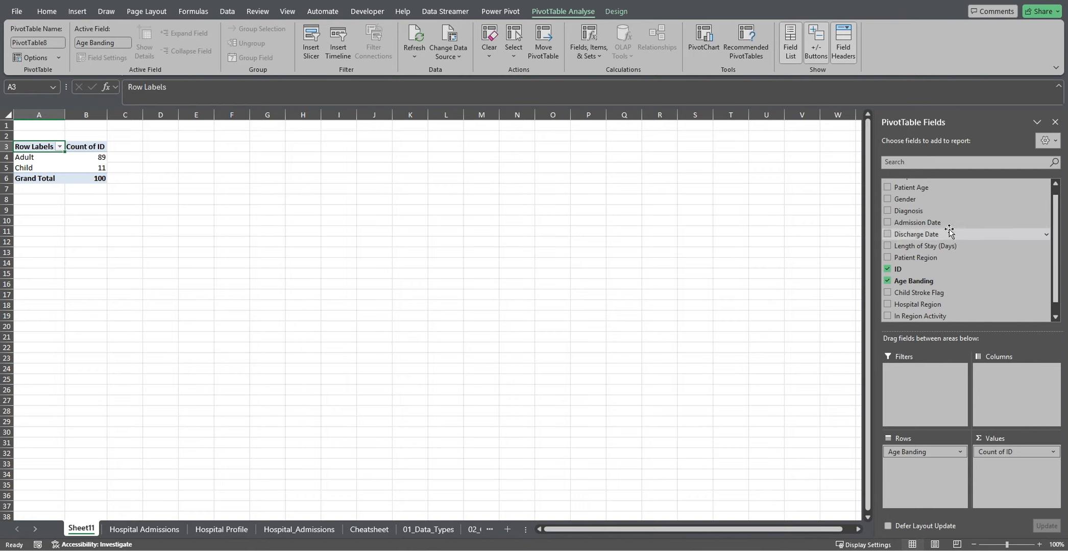
{"action": "left_click_drag", "start_coordinate": [964, 200], "coordinate": [947, 383]}
Step: Filter the PivotTable to Gender M
{"action": "left_click", "coordinate": [102, 125]}
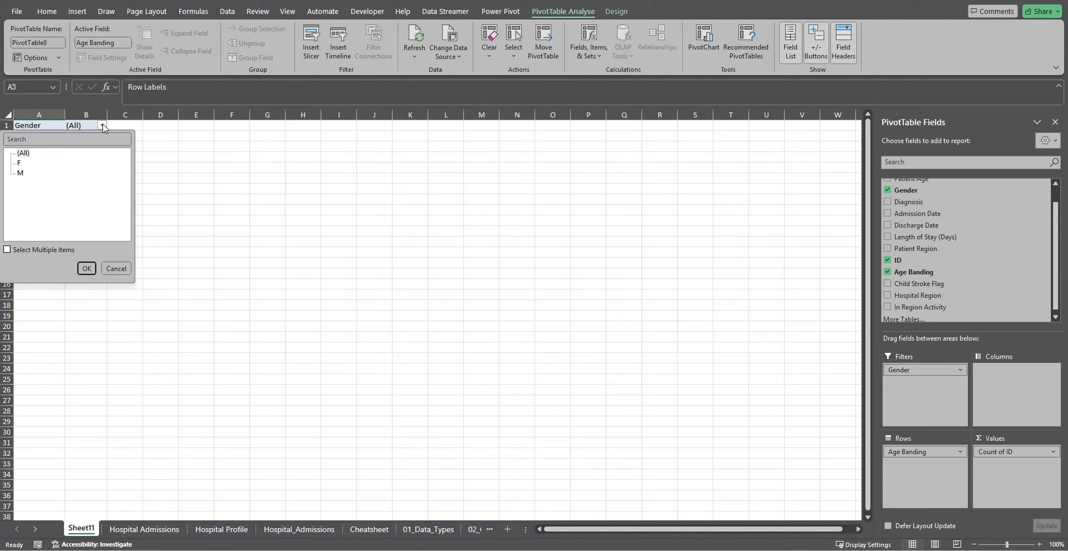
{"action": "left_click", "coordinate": [20, 173]}
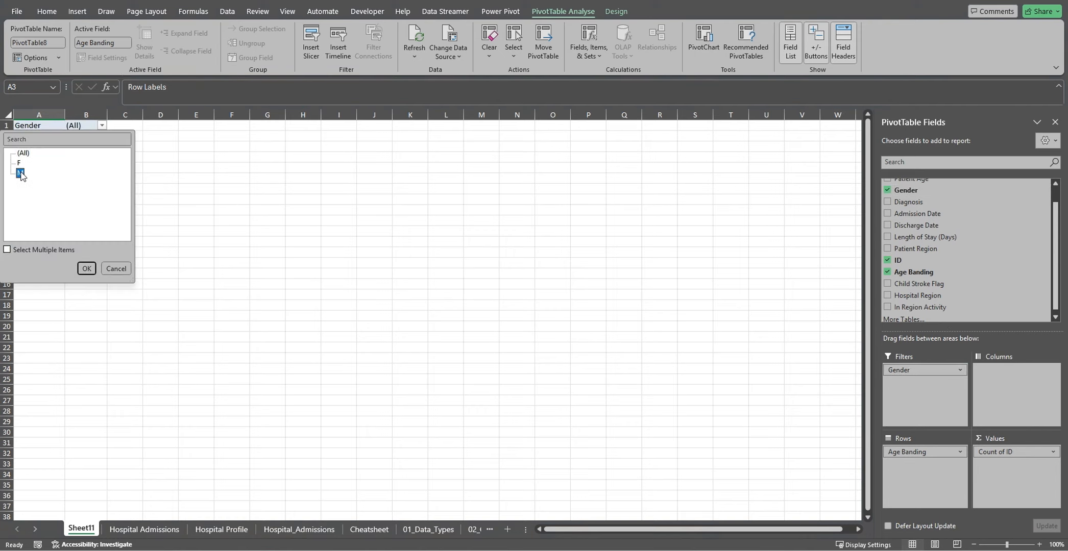
{"action": "left_click", "coordinate": [86, 269]}
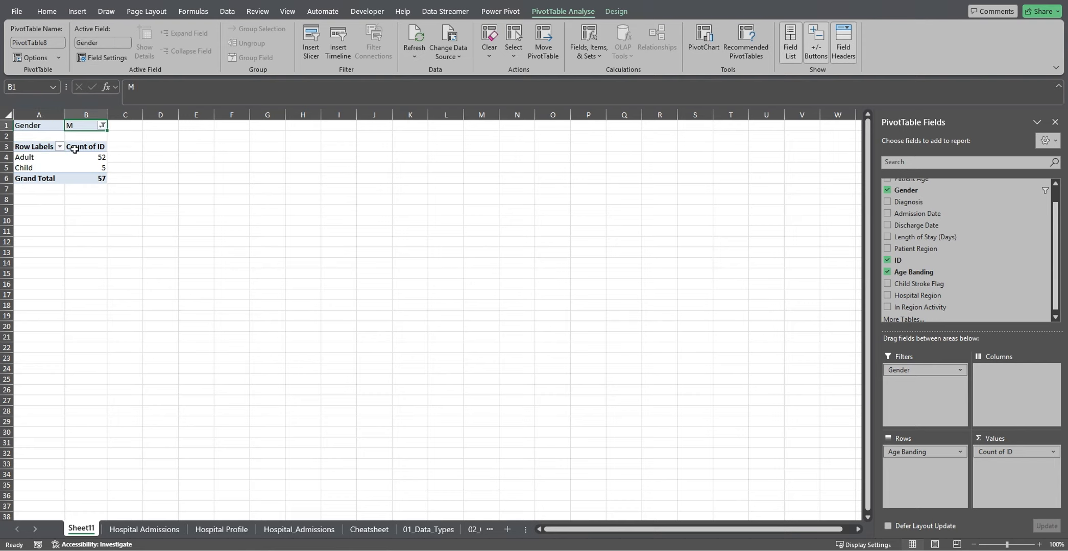
Step: Set the PivotTable's Gender filter to F
{"action": "left_click", "coordinate": [102, 125]}
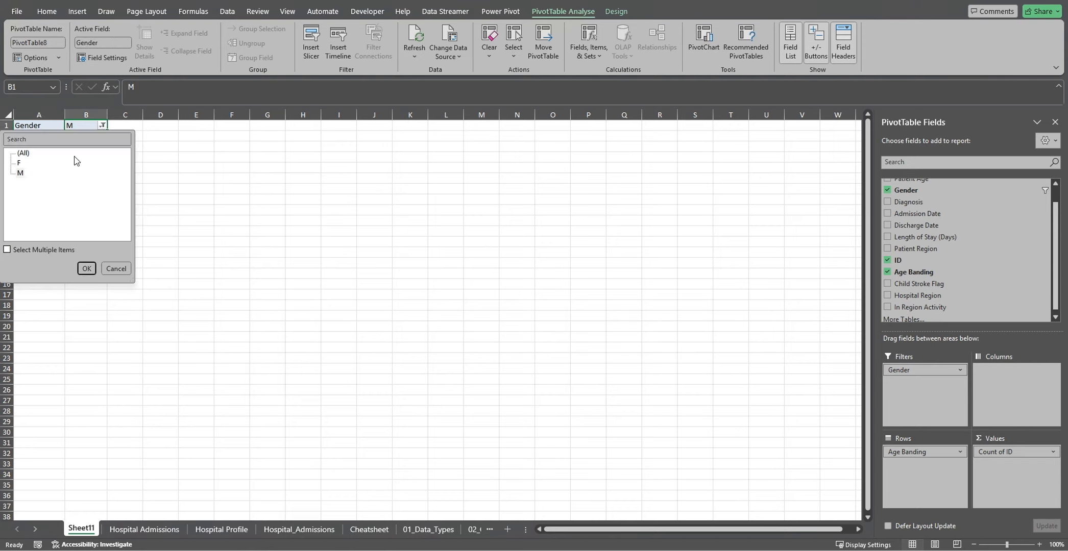
{"action": "left_click", "coordinate": [19, 163]}
{"action": "left_click", "coordinate": [86, 269]}
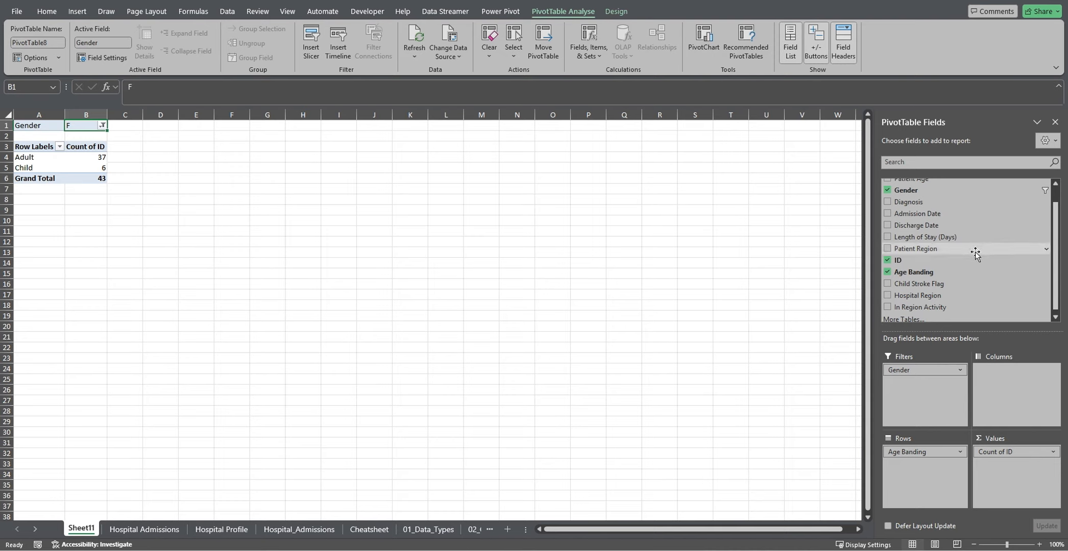
Step: Add Patient Region to the PivotTable's columns
{"action": "left_click_drag", "start_coordinate": [973, 251], "coordinate": [1028, 399]}
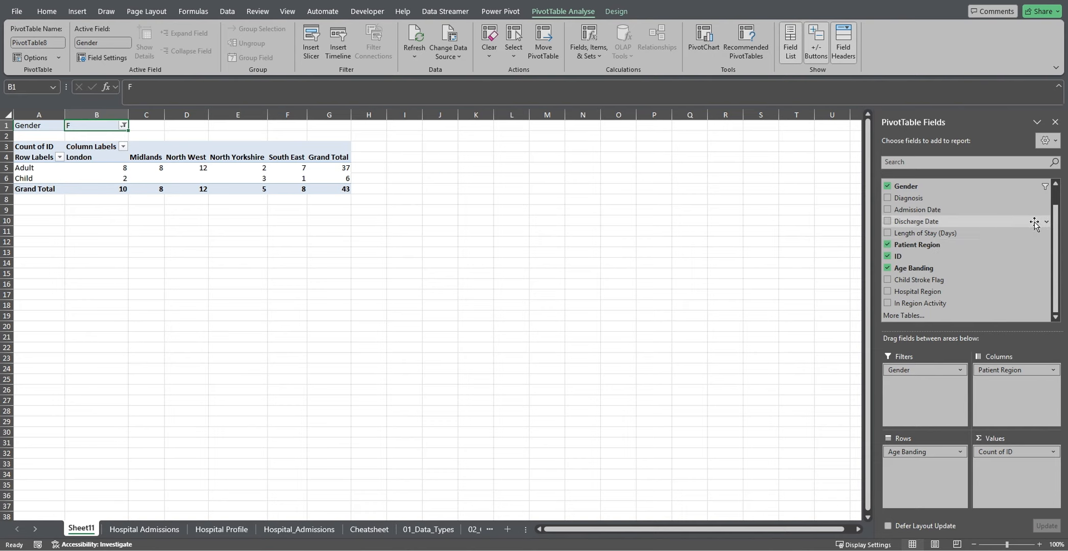
{"action": "scroll", "coordinate": [1055, 223], "scroll_direction": "up", "scroll_amount": 1}
{"action": "scroll", "coordinate": [1057, 237], "scroll_direction": "down", "scroll_amount": 1}
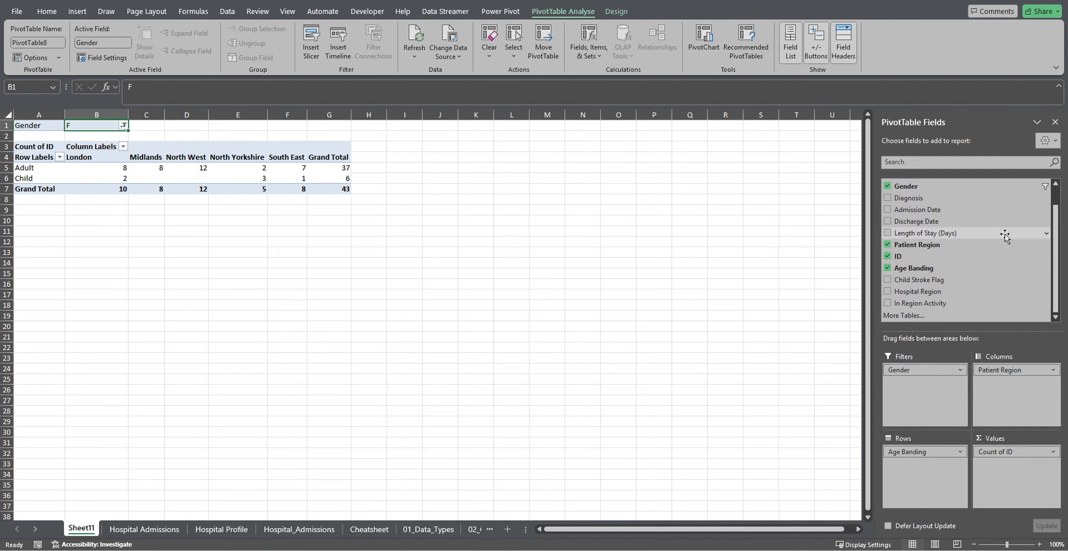
Step: Turn the PivotTable's column header styling off and back on
{"action": "left_click", "coordinate": [615, 11]}
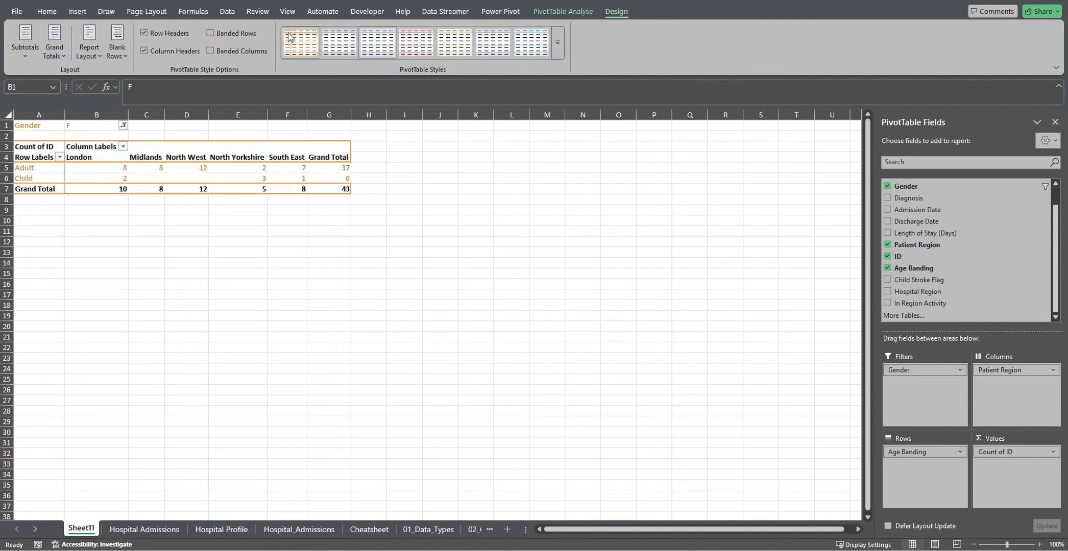
{"action": "left_click", "coordinate": [172, 53]}
{"action": "left_click", "coordinate": [170, 52]}
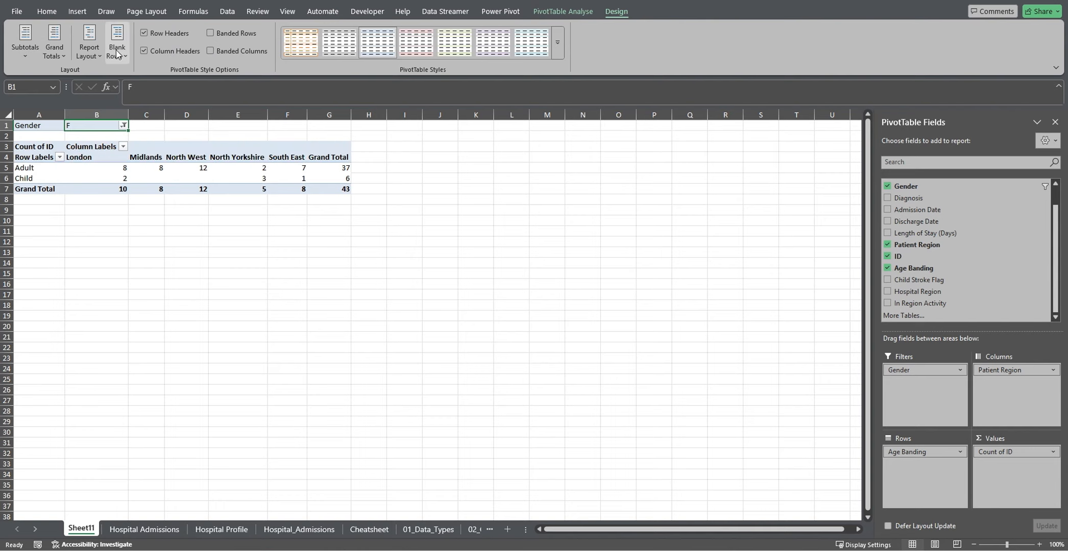
Step: Try the tabular and outline report layouts on the PivotTable and return it to compact form
{"action": "left_click", "coordinate": [89, 47]}
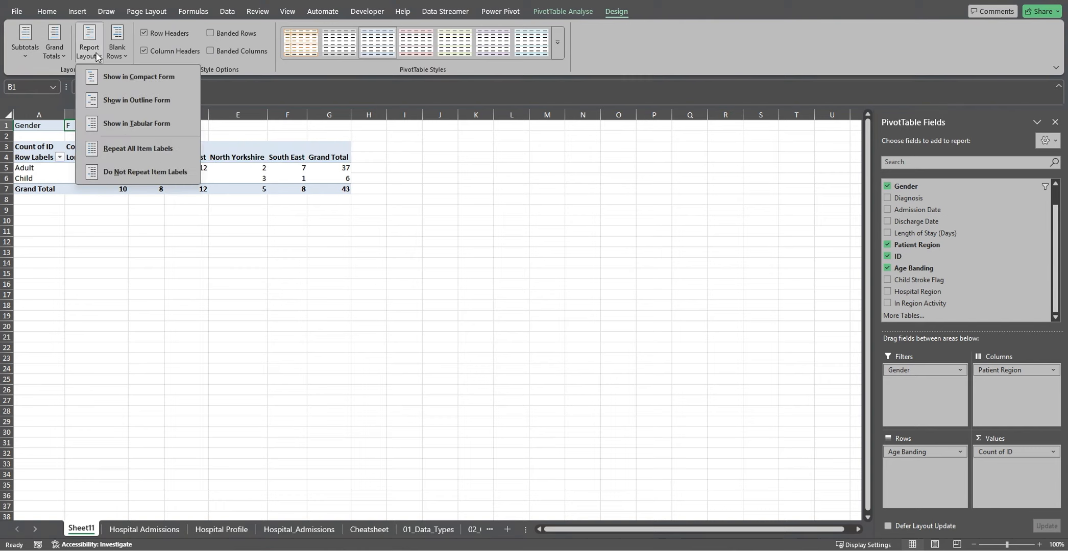
{"action": "left_click", "coordinate": [122, 125]}
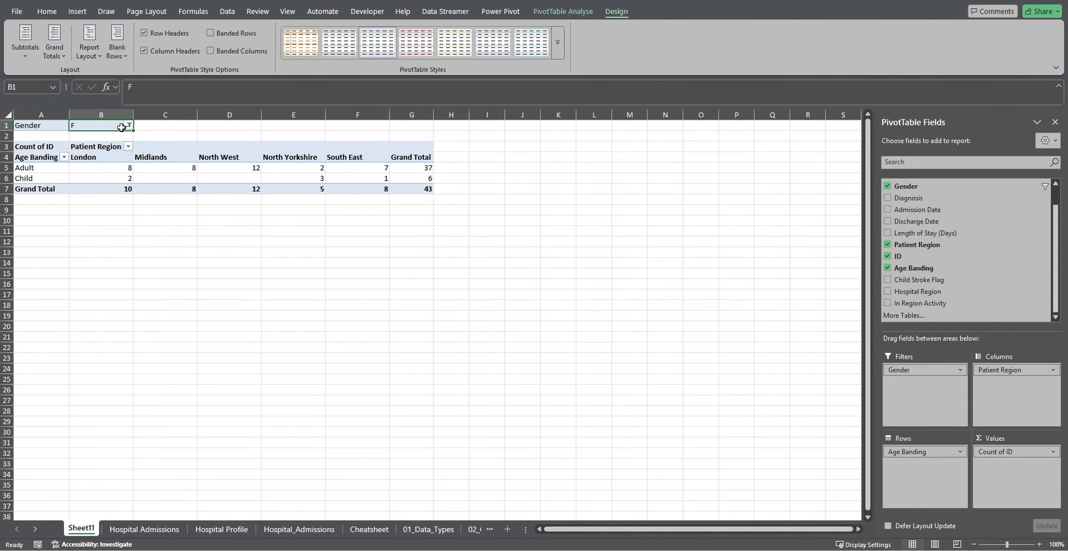
{"action": "left_click", "coordinate": [100, 55]}
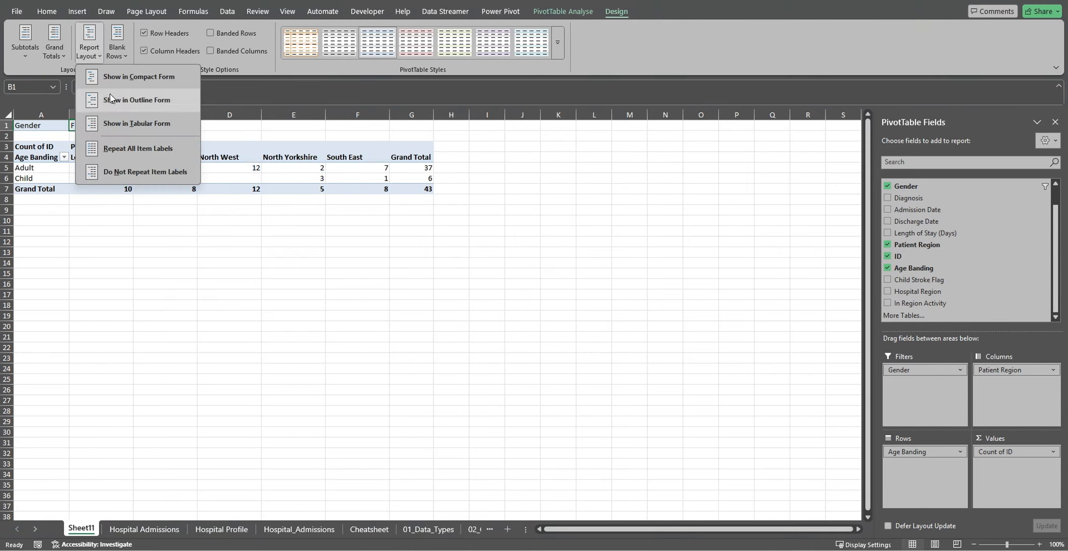
{"action": "left_click", "coordinate": [110, 94]}
{"action": "left_click", "coordinate": [92, 58]}
{"action": "left_click", "coordinate": [103, 80]}
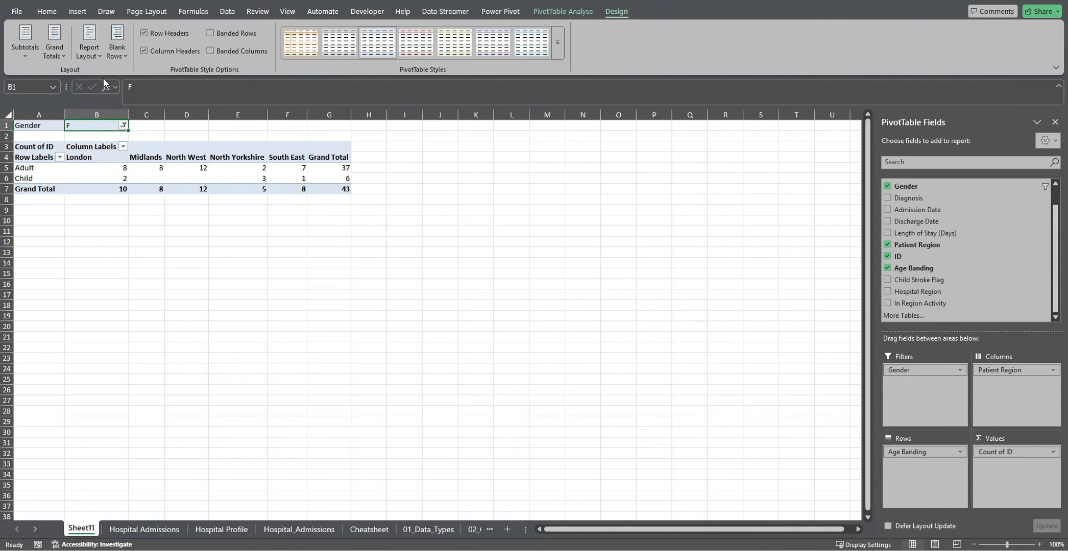
{"action": "left_click", "coordinate": [94, 52]}
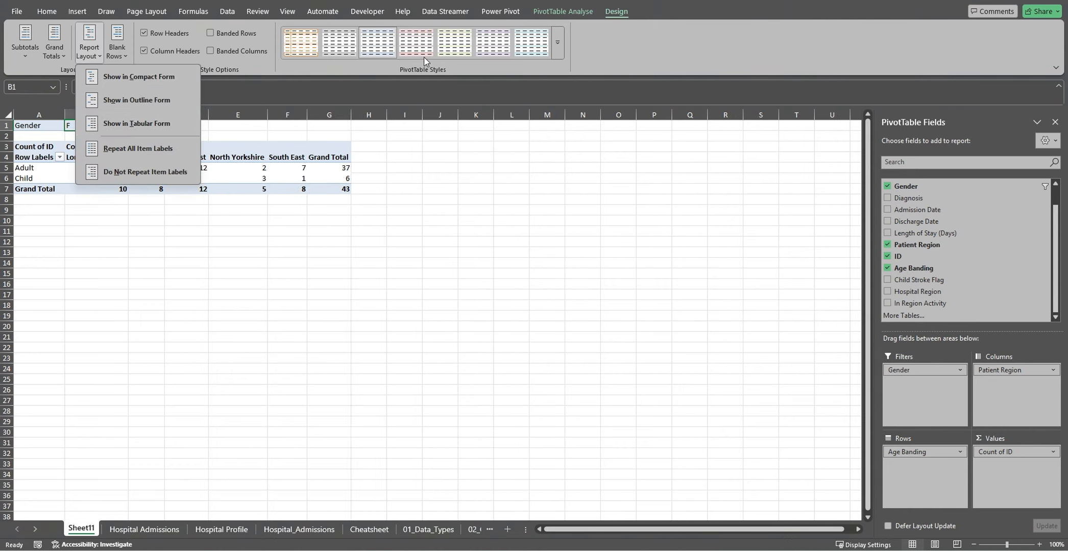
{"action": "left_click", "coordinate": [609, 49]}
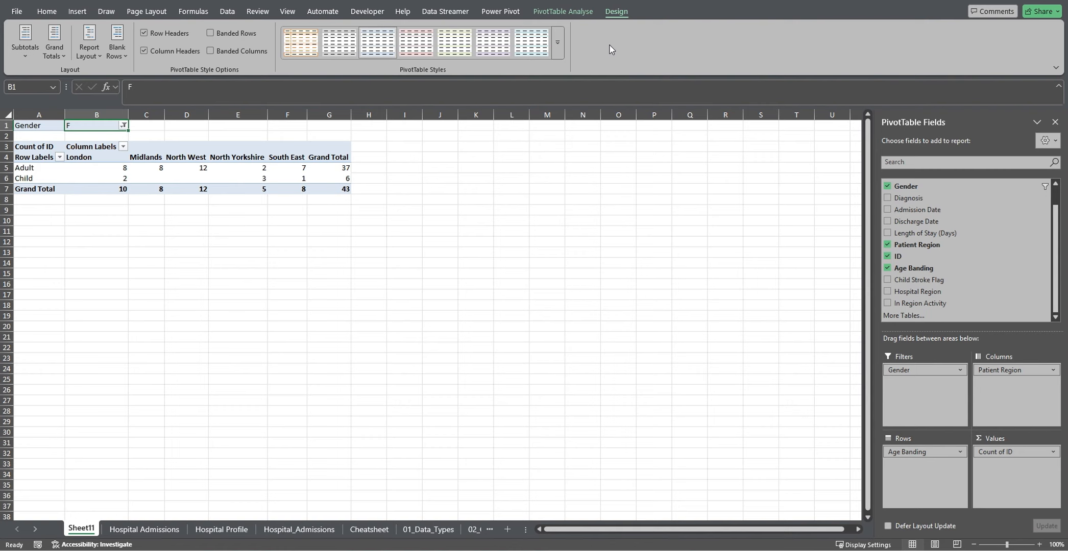
Step: Remove Age Banding from the PivotTable's rows
{"action": "left_click", "coordinate": [583, 16]}
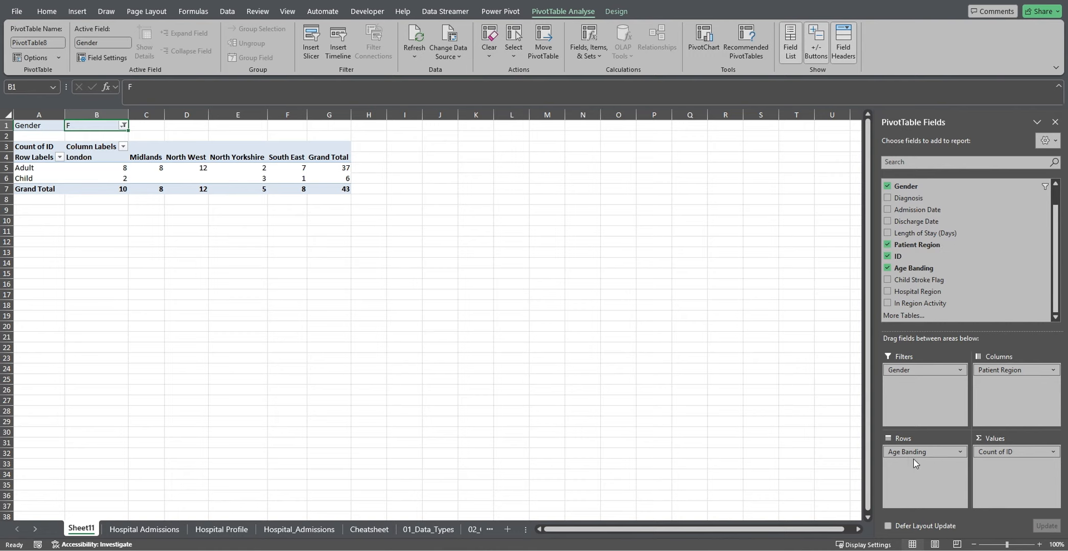
{"action": "left_click_drag", "start_coordinate": [913, 463], "coordinate": [824, 357]}
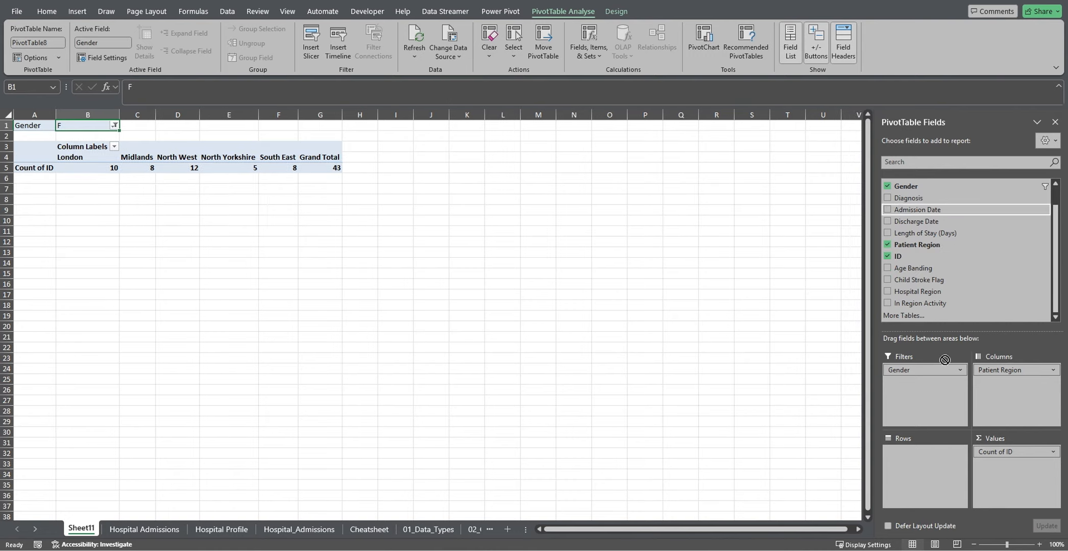
Step: Add Admission Date to the PivotTable's rows and expand April to show its days
{"action": "left_click_drag", "start_coordinate": [944, 360], "coordinate": [943, 457]}
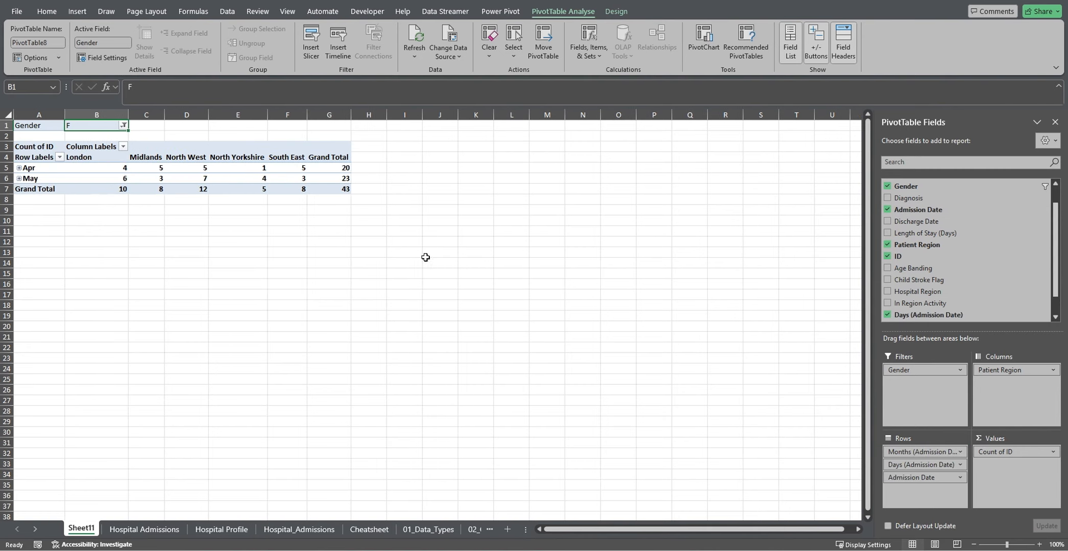
{"action": "left_click", "coordinate": [19, 168]}
{"action": "right_click", "coordinate": [50, 179]}
{"action": "key", "text": "Escape"}
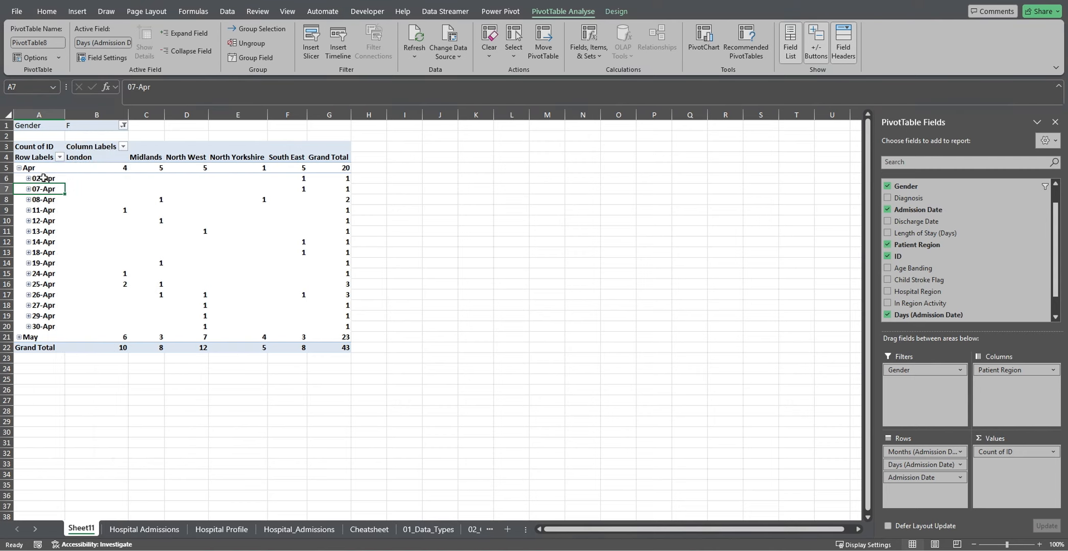
Step: Ungroup the admission dates in the PivotTable's rows and regroup them by days and months
{"action": "left_click", "coordinate": [64, 190]}
{"action": "left_click", "coordinate": [247, 44]}
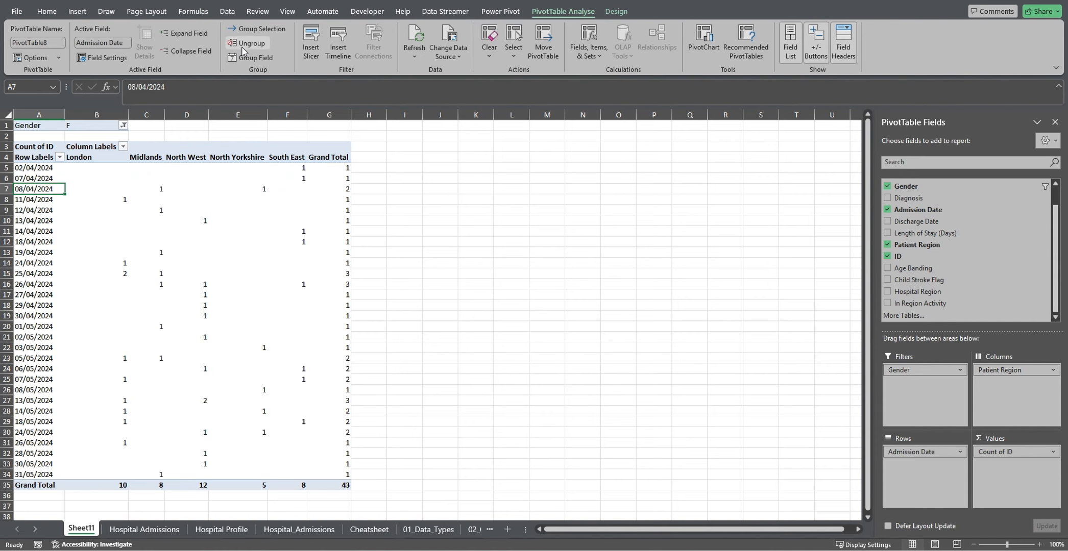
{"action": "left_click", "coordinate": [38, 177]}
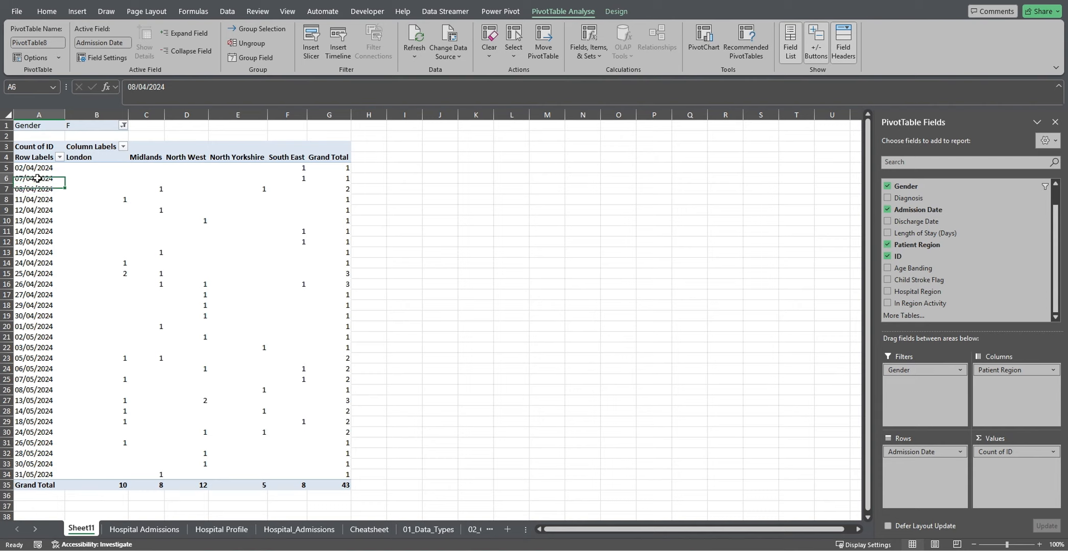
{"action": "left_click", "coordinate": [276, 30]}
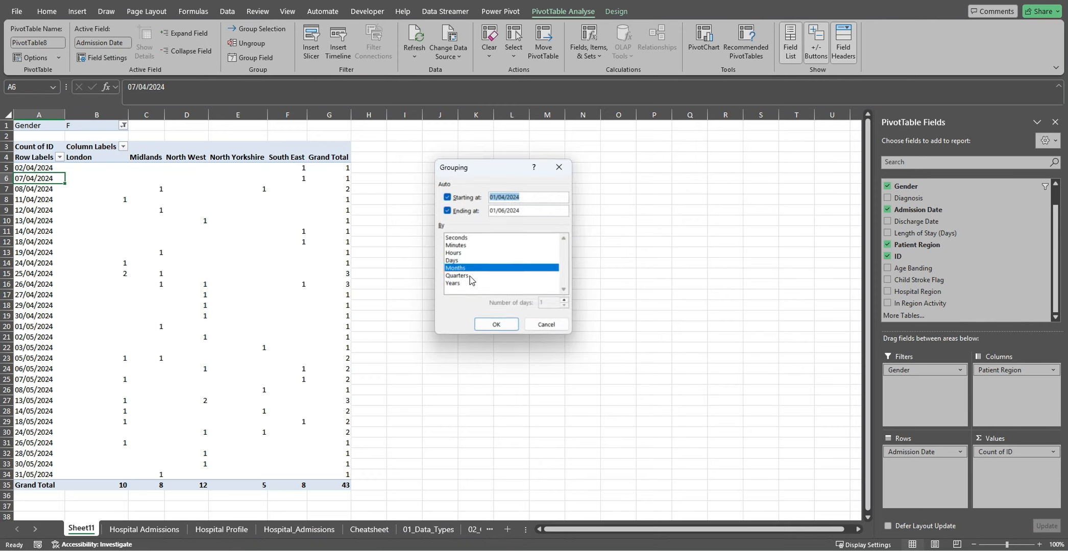
{"action": "left_click", "coordinate": [454, 261]}
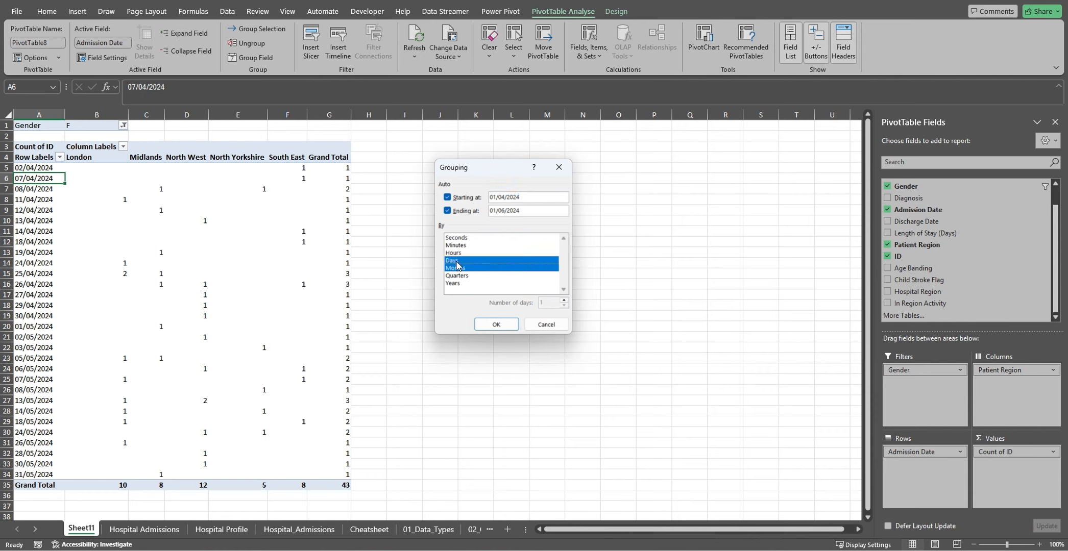
{"action": "left_click", "coordinate": [495, 324]}
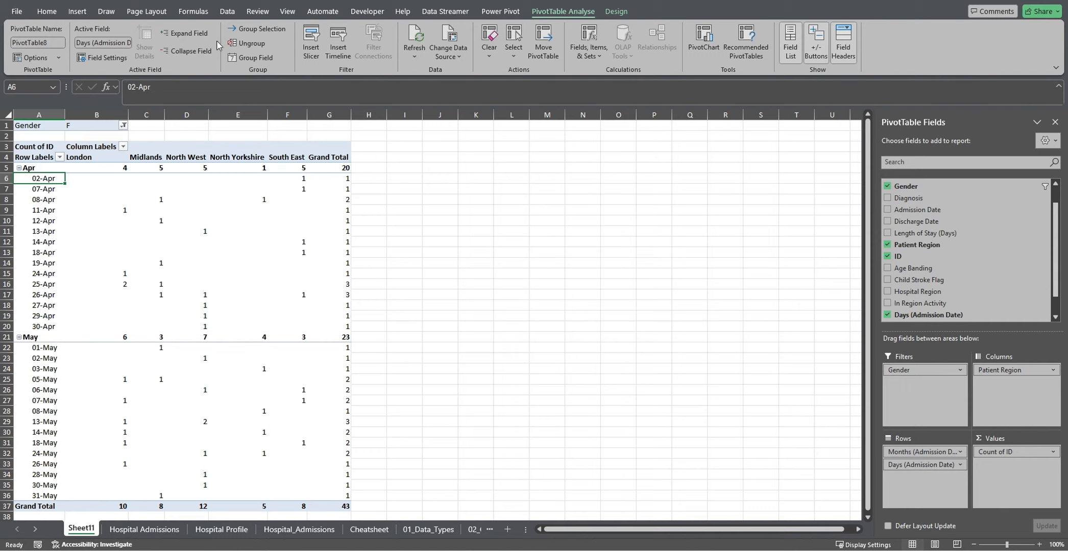
Step: Remove the month and day groupings of Admission Date from the PivotTable's rows
{"action": "left_click", "coordinate": [186, 34]}
{"action": "left_click", "coordinate": [545, 298]}
{"action": "left_click_drag", "start_coordinate": [914, 452], "coordinate": [783, 423]}
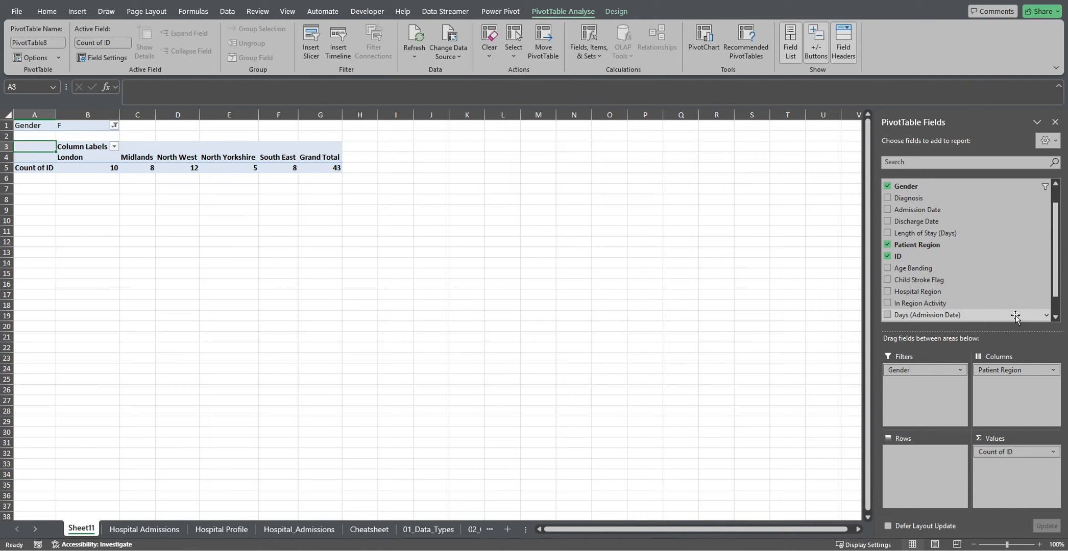
Step: Rearrange the PivotTable to summarise Length of Stay (Days) by Hospital in the rows, without Patient Region in the columns
{"action": "left_click", "coordinate": [972, 233]}
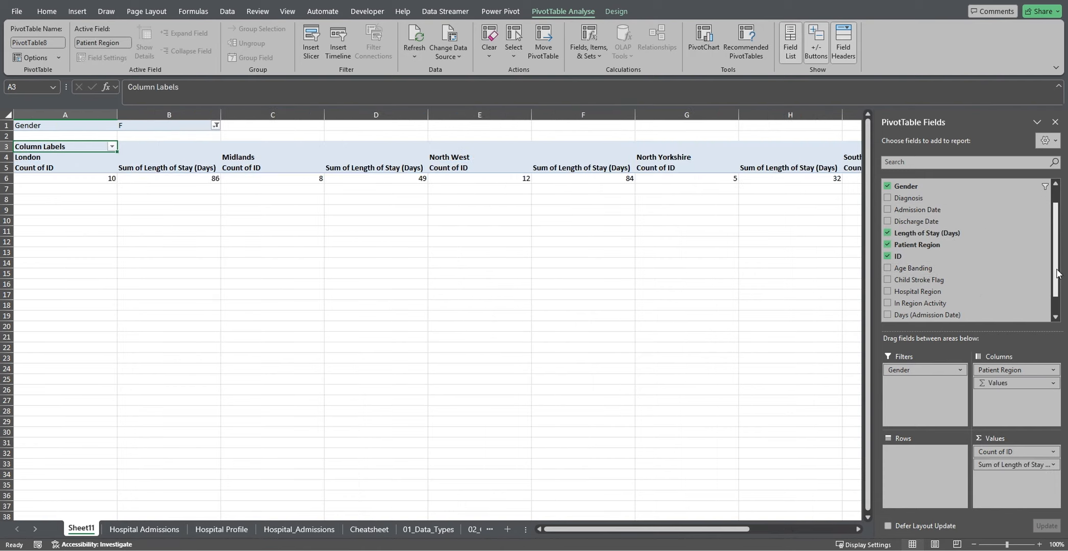
{"action": "scroll", "coordinate": [1055, 274], "scroll_direction": "up", "scroll_amount": 1}
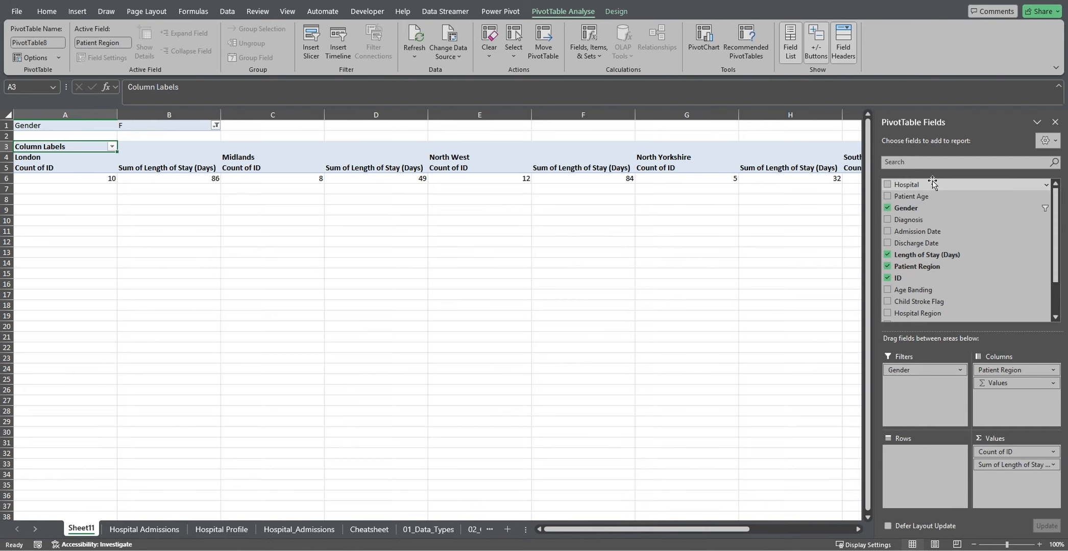
{"action": "left_click_drag", "start_coordinate": [931, 185], "coordinate": [926, 467]}
{"action": "left_click_drag", "start_coordinate": [1000, 370], "coordinate": [797, 386]}
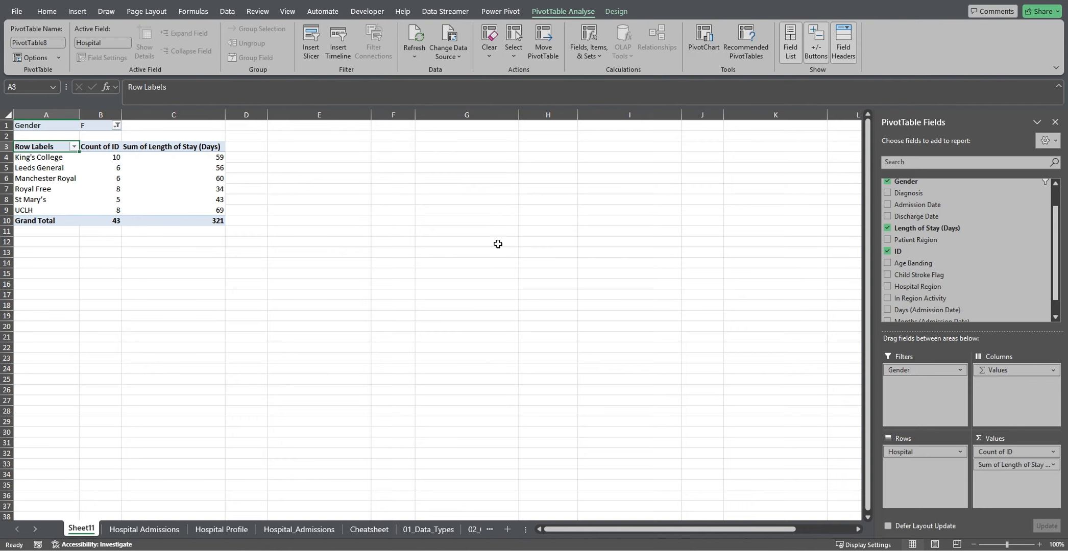
Step: Rename the Count of ID value heading in the PivotTable as Admissions
{"action": "left_click", "coordinate": [110, 147]}
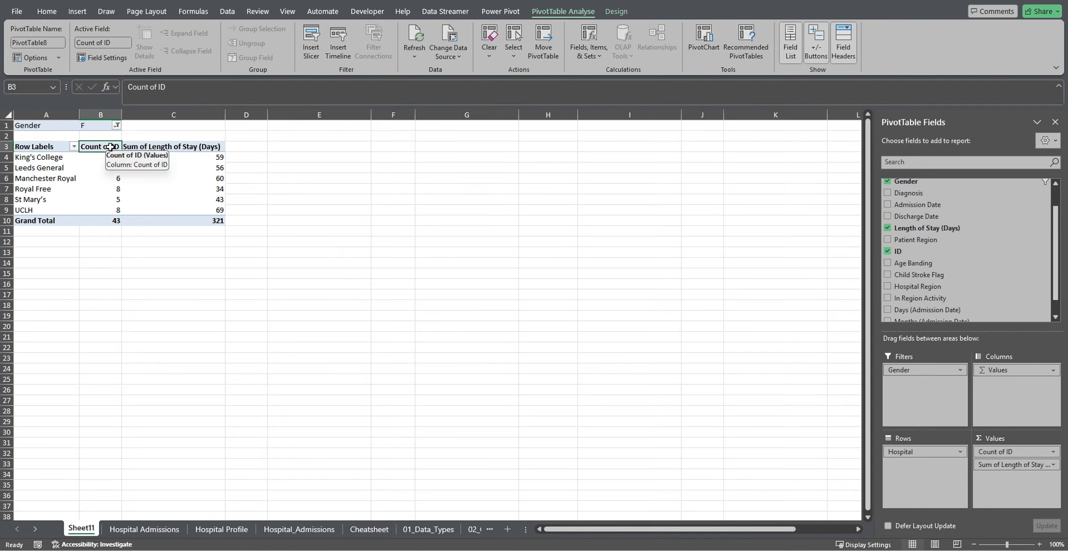
{"action": "type", "text": "Admissions"}
{"action": "key", "text": "Return"}
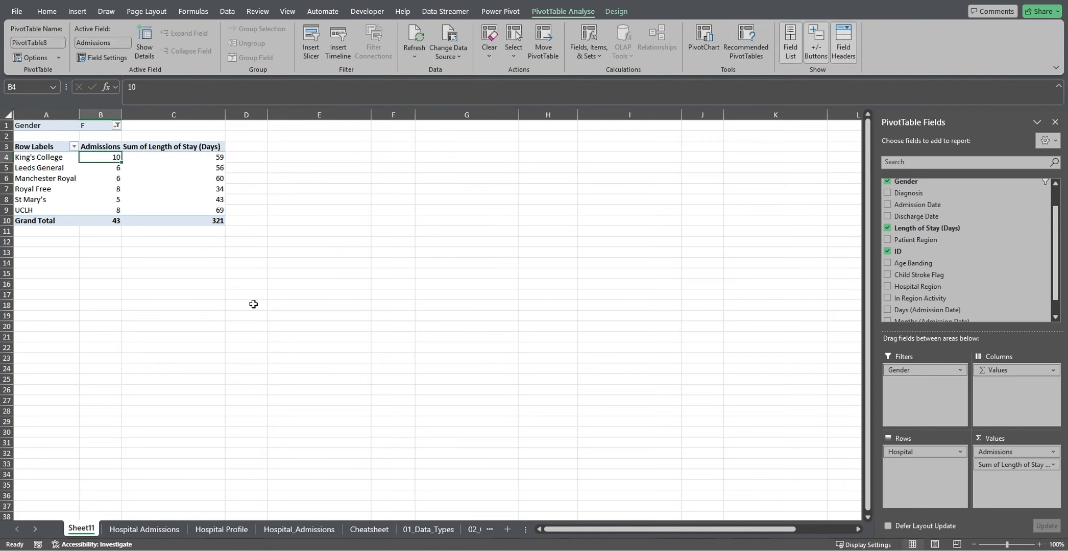
{"action": "left_click", "coordinate": [253, 305]}
Step: Summarise the Length of Stay (Days) values by Average instead of Sum
{"action": "left_click", "coordinate": [167, 161]}
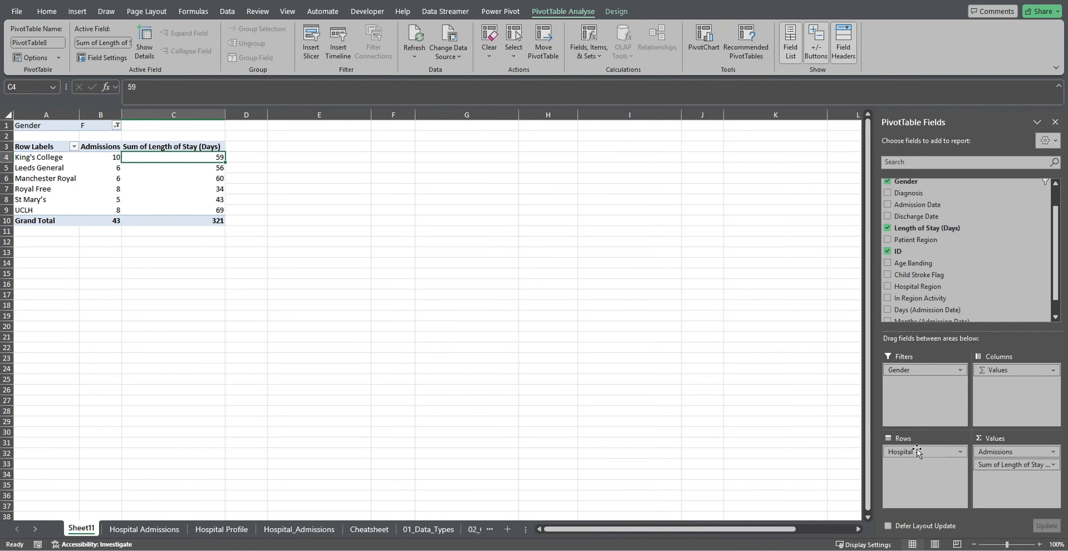
{"action": "left_click", "coordinate": [1001, 466]}
{"action": "left_click", "coordinate": [990, 452]}
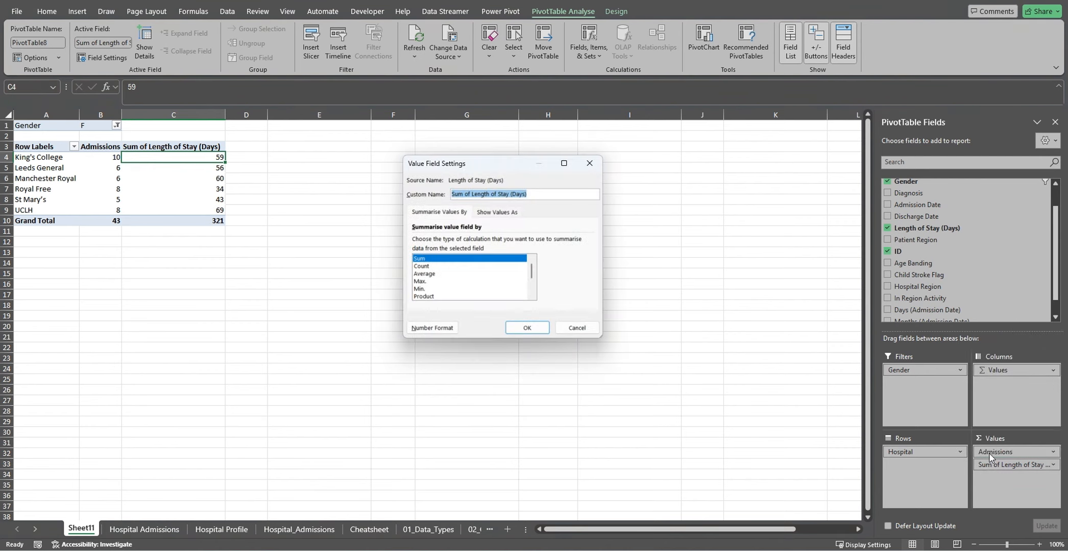
{"action": "left_click", "coordinate": [453, 274]}
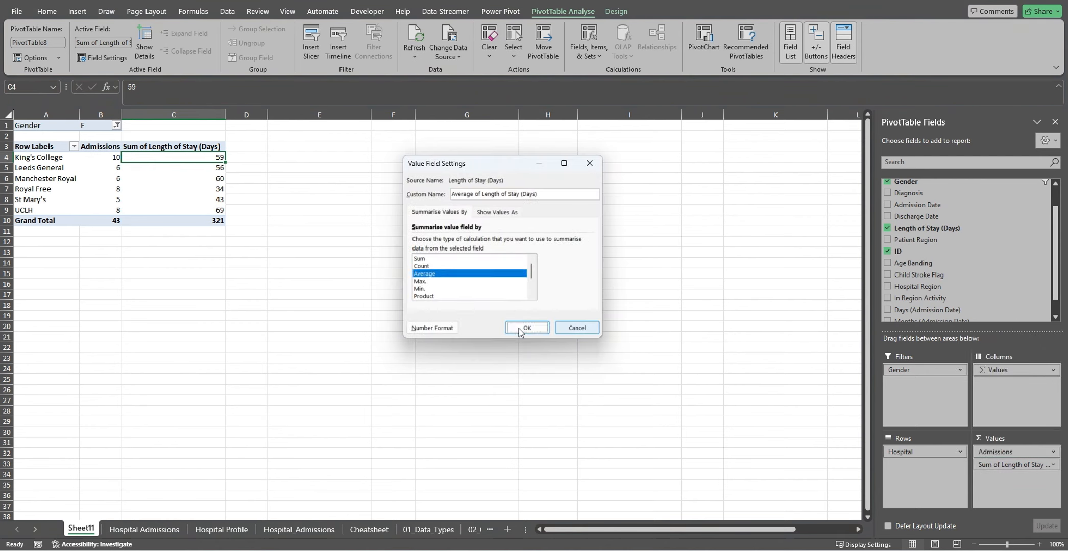
{"action": "left_click", "coordinate": [516, 327]}
{"action": "left_click", "coordinate": [207, 182]}
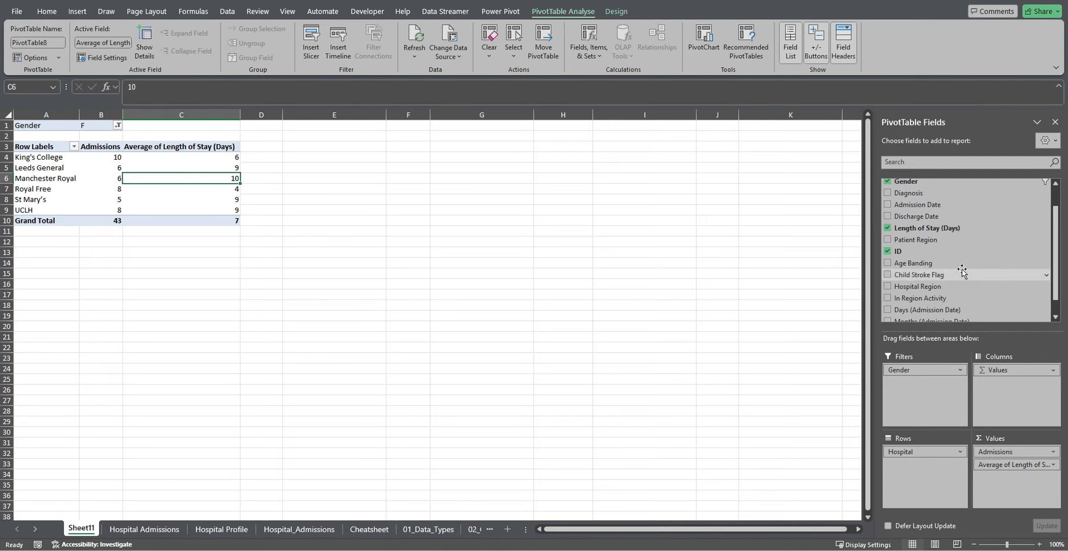
Step: Add Age Banding beneath Hospital in the PivotTable's rows and remove Admissions from the values
{"action": "scroll", "coordinate": [1054, 285], "scroll_direction": "down", "scroll_amount": 2}
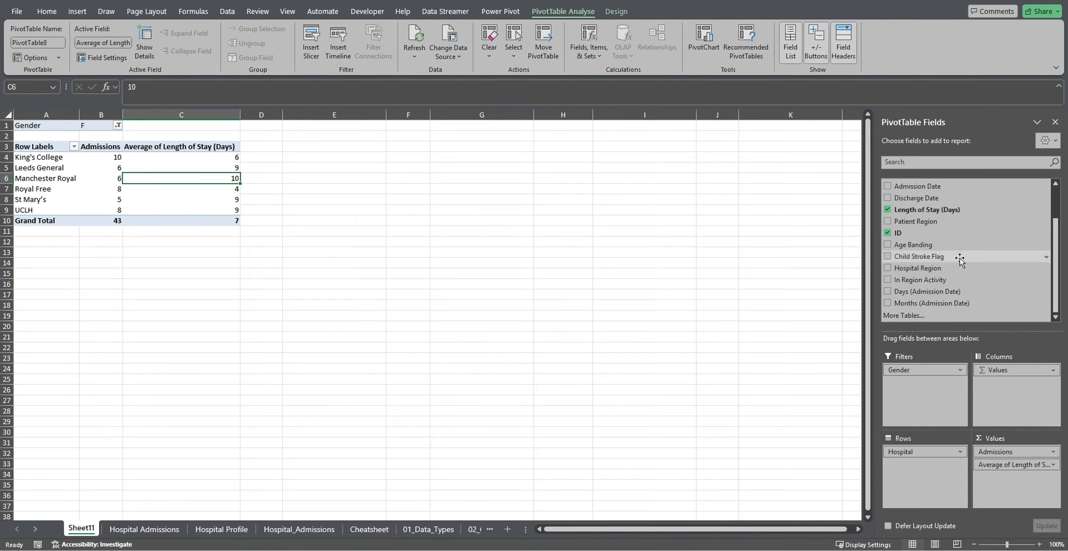
{"action": "left_click_drag", "start_coordinate": [943, 245], "coordinate": [938, 486]}
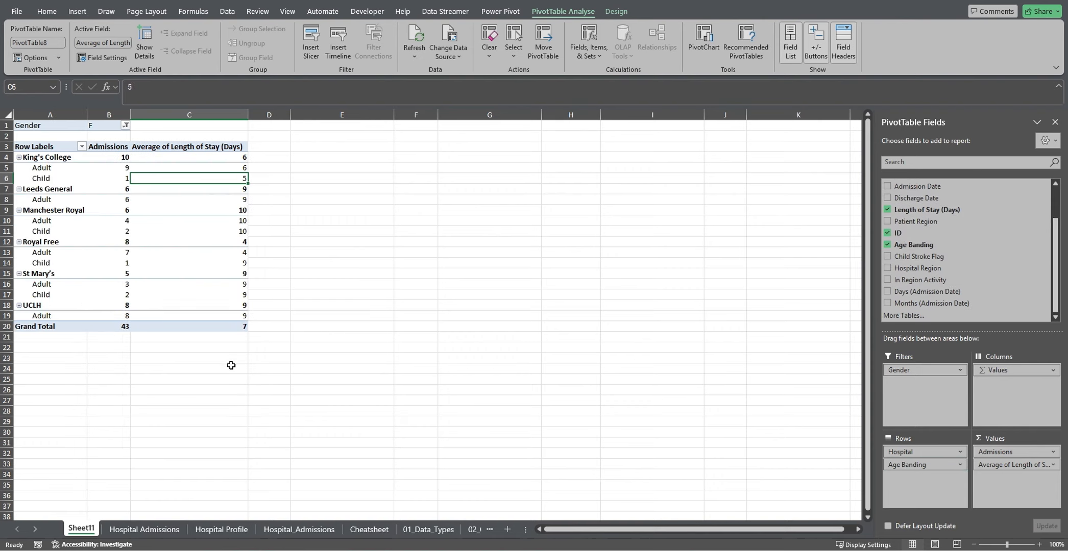
{"action": "left_click_drag", "start_coordinate": [998, 451], "coordinate": [737, 408]}
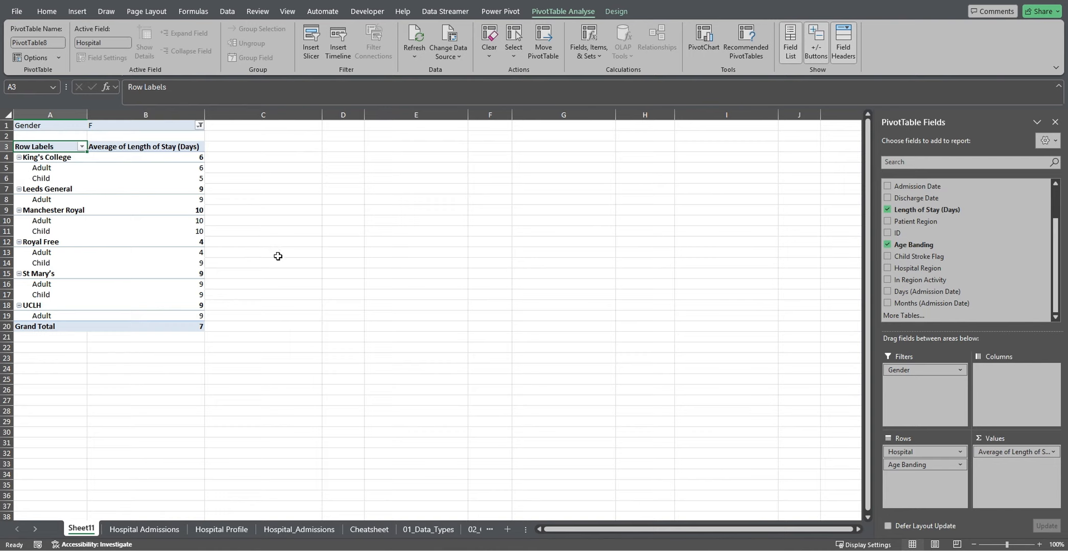
Step: Insert slicers for Patient Region, Hospital Region and Diagnosis on the PivotTable
{"action": "left_click", "coordinate": [202, 256]}
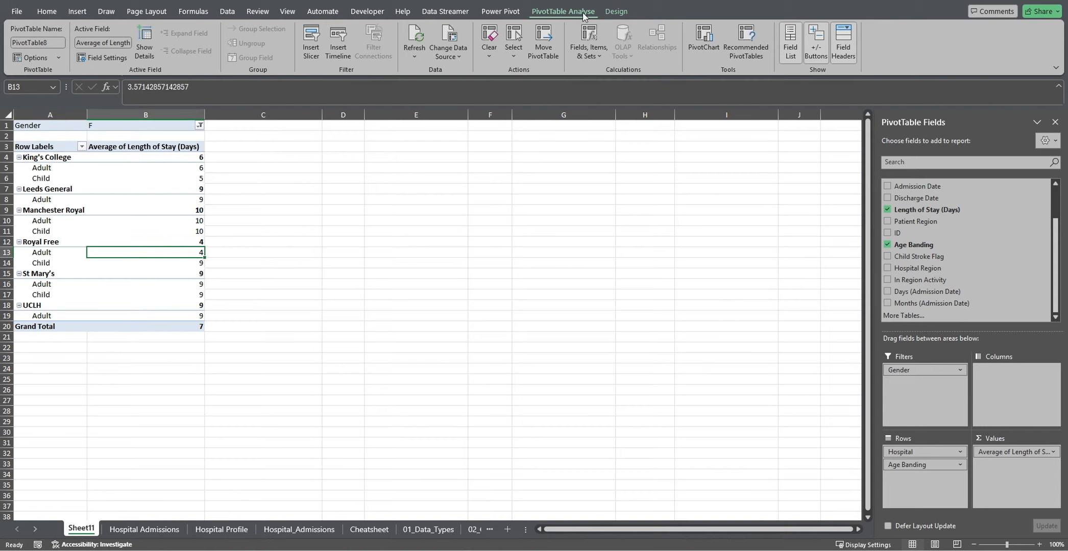
{"action": "left_click", "coordinate": [303, 57]}
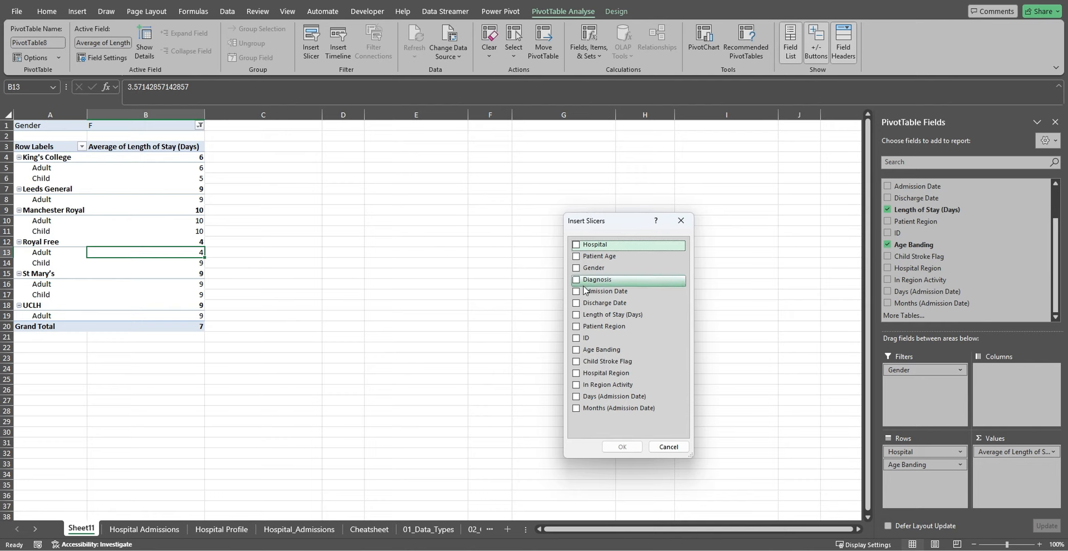
{"action": "left_click", "coordinate": [577, 327]}
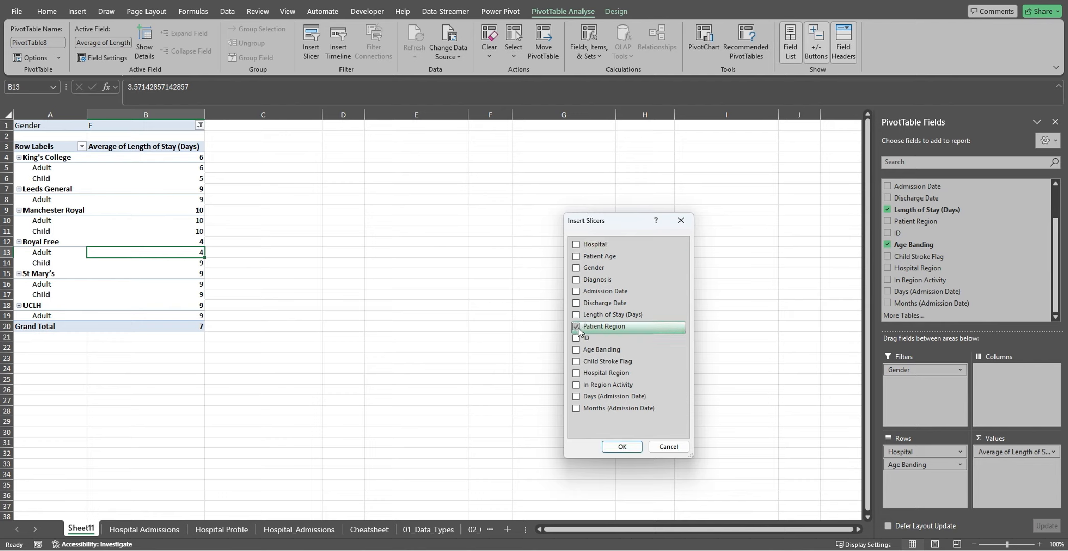
{"action": "left_click", "coordinate": [578, 376]}
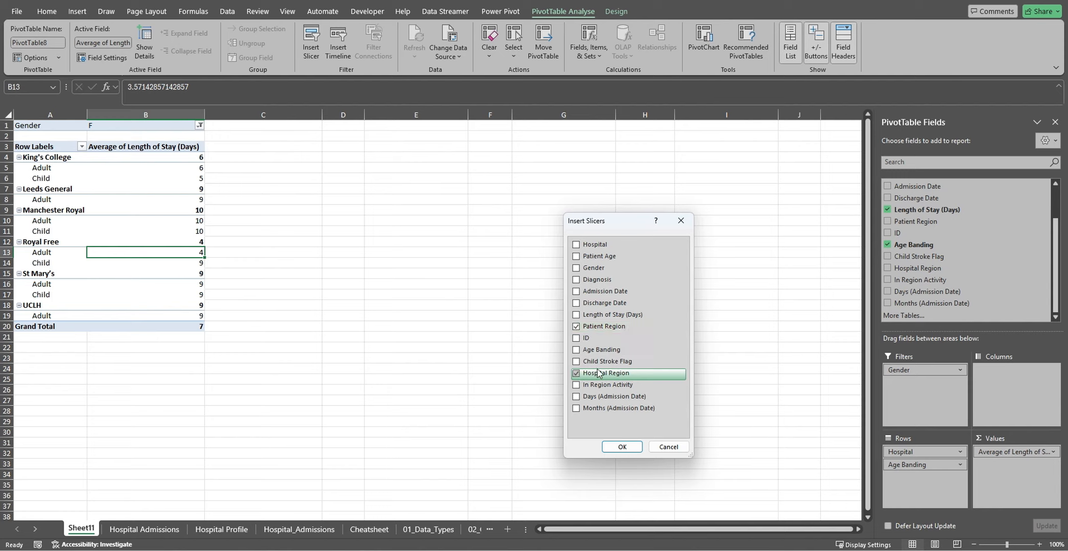
{"action": "left_click", "coordinate": [576, 280]}
{"action": "left_click", "coordinate": [622, 447]}
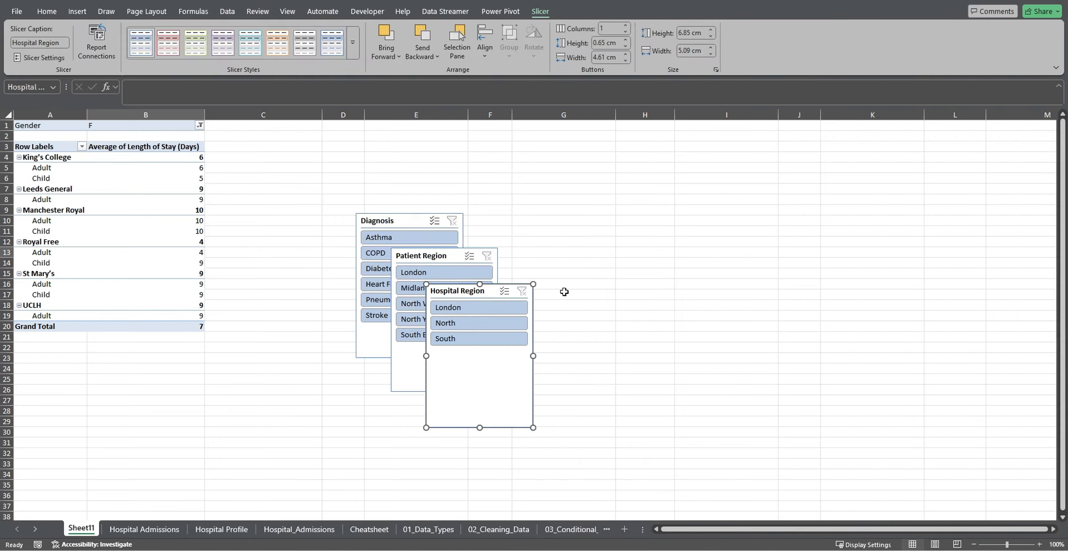
Step: Spread out the overlapping slicers, with Diagnosis and Hospital Region side by side at the sheet's top and Patient Region below
{"action": "left_click_drag", "start_coordinate": [508, 379], "coordinate": [581, 214]}
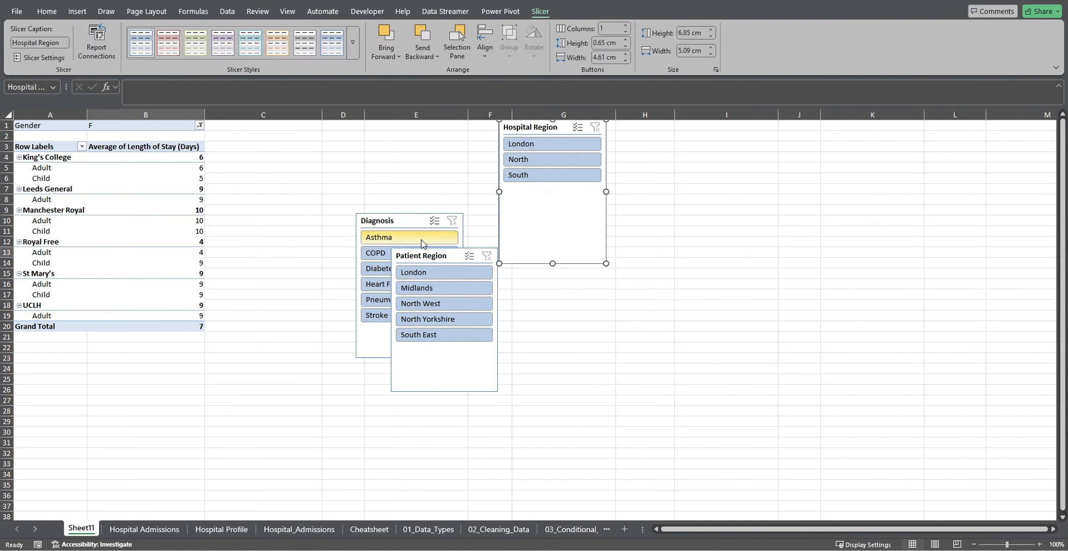
{"action": "left_click_drag", "start_coordinate": [381, 326], "coordinate": [317, 230]}
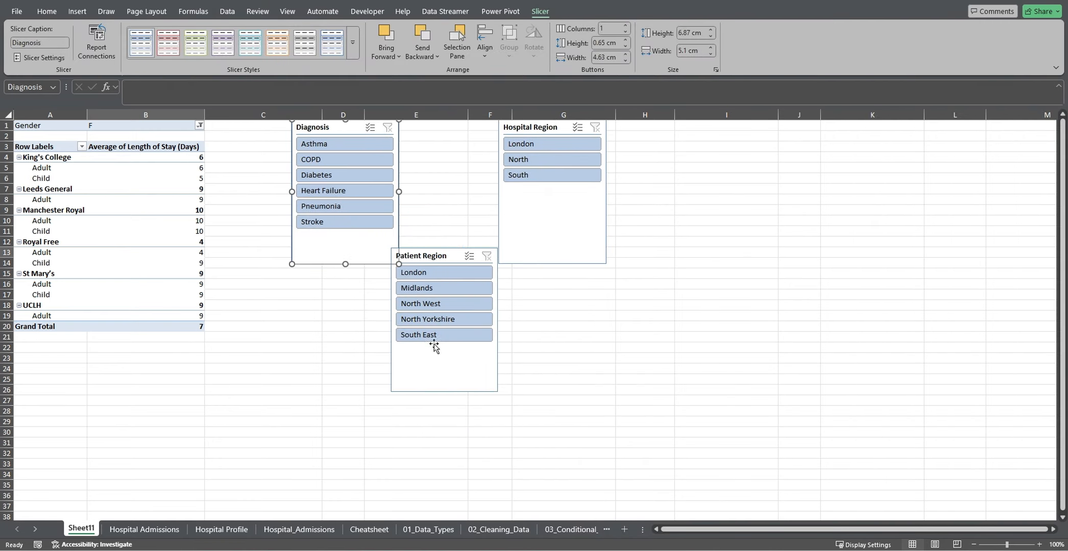
{"action": "left_click_drag", "start_coordinate": [434, 347], "coordinate": [437, 381]}
{"action": "left_click", "coordinate": [549, 233]}
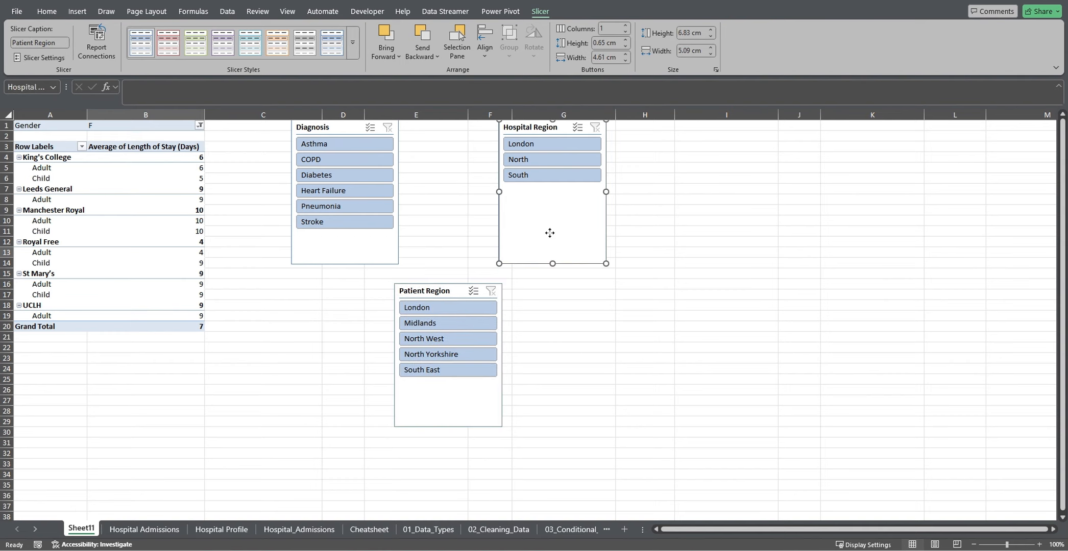
{"action": "left_click", "coordinate": [554, 325]}
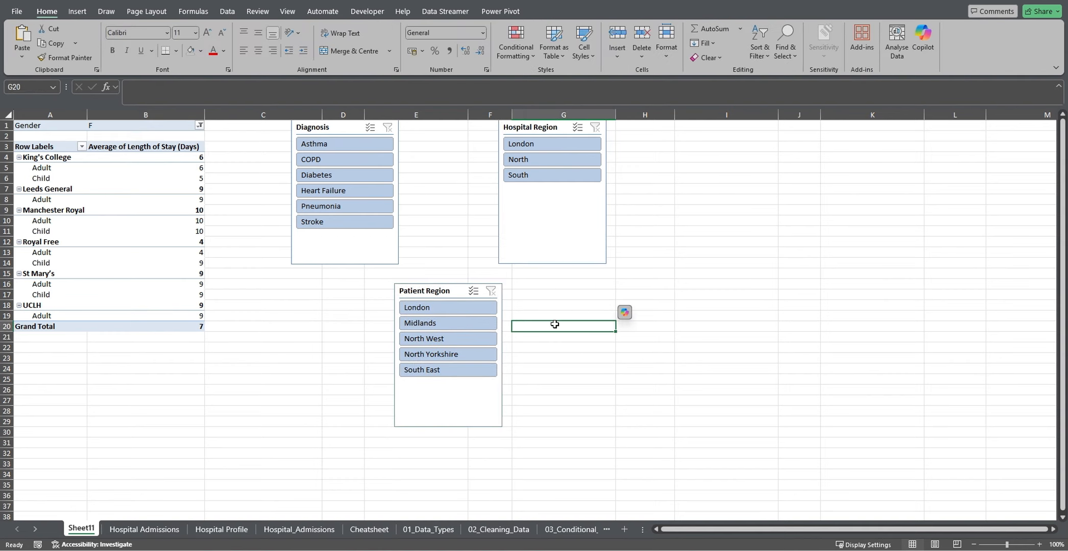
Step: Filter the PivotTable with the slicers to Stroke diagnosis, South hospital region and Midlands patient region
{"action": "left_click", "coordinate": [334, 223]}
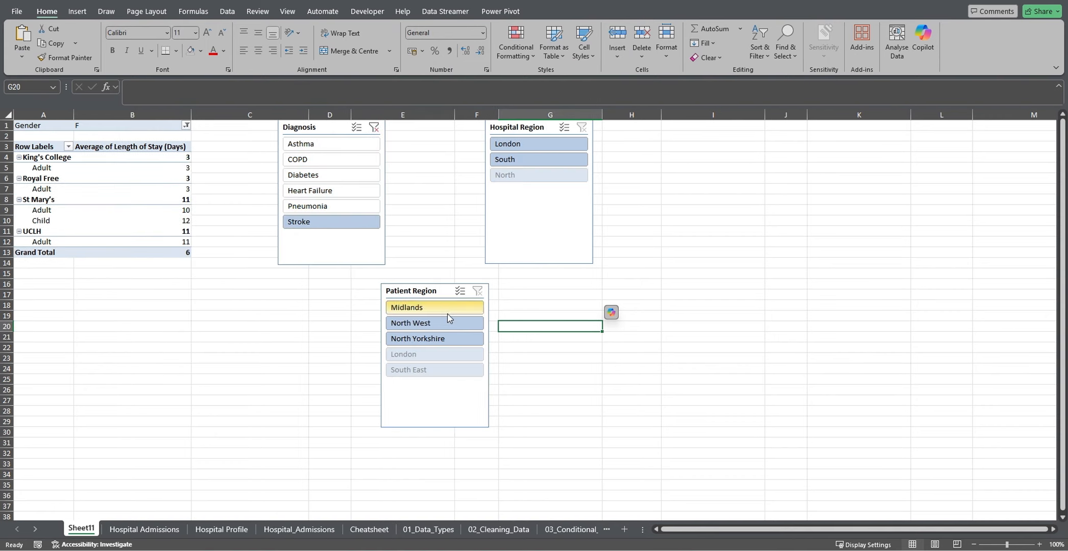
{"action": "left_click", "coordinate": [536, 162]}
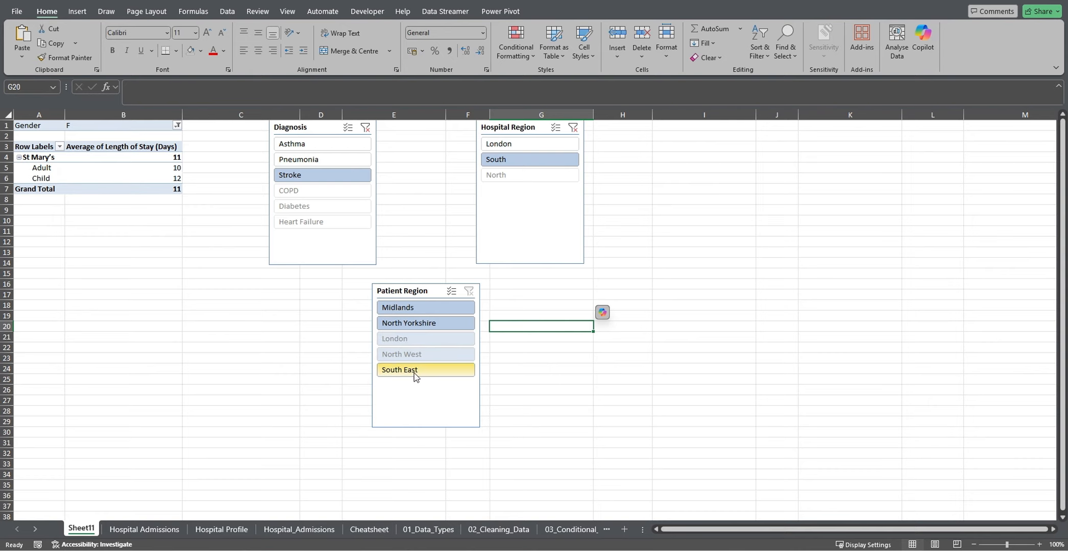
{"action": "left_click", "coordinate": [421, 310]}
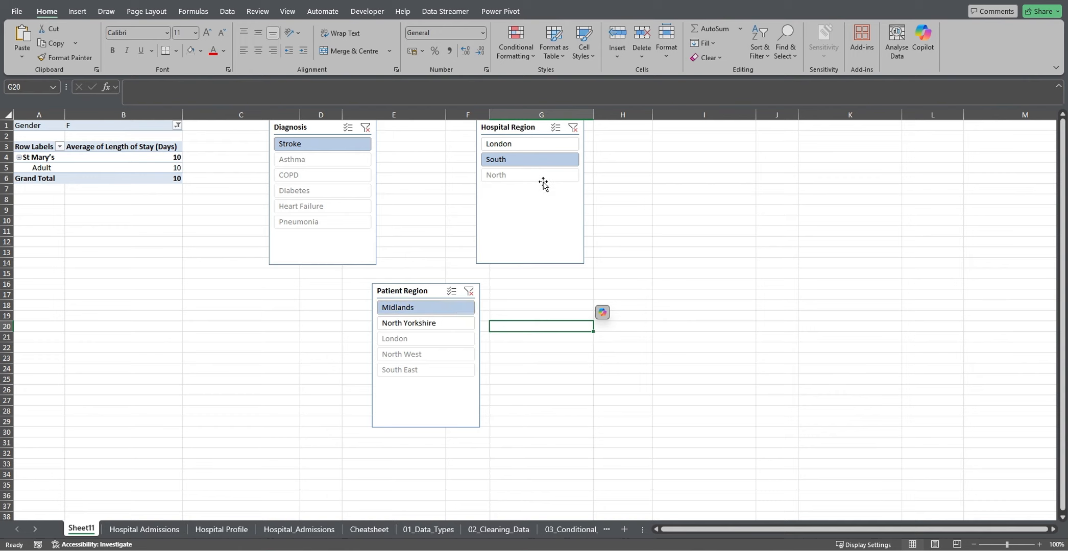
Step: Clear the filters on the Patient Region, Hospital Region and Diagnosis slicers
{"action": "left_click", "coordinate": [468, 292]}
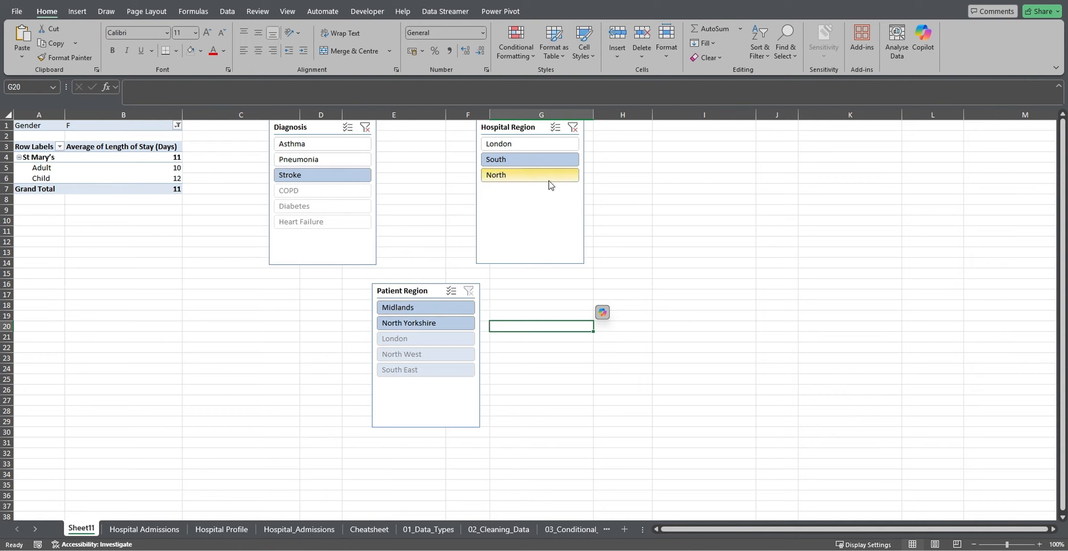
{"action": "left_click", "coordinate": [572, 127]}
{"action": "left_click", "coordinate": [374, 127]}
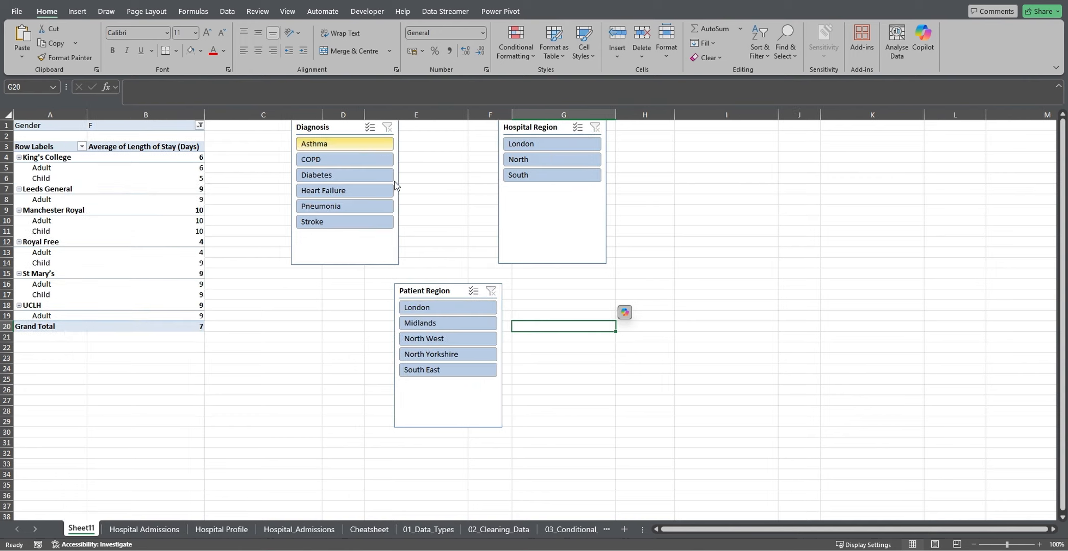
Step: Move the Patient Region slicer up between the Diagnosis and Hospital Region slicers
{"action": "left_click_drag", "start_coordinate": [449, 405], "coordinate": [453, 243]}
{"action": "left_click", "coordinate": [475, 294]}
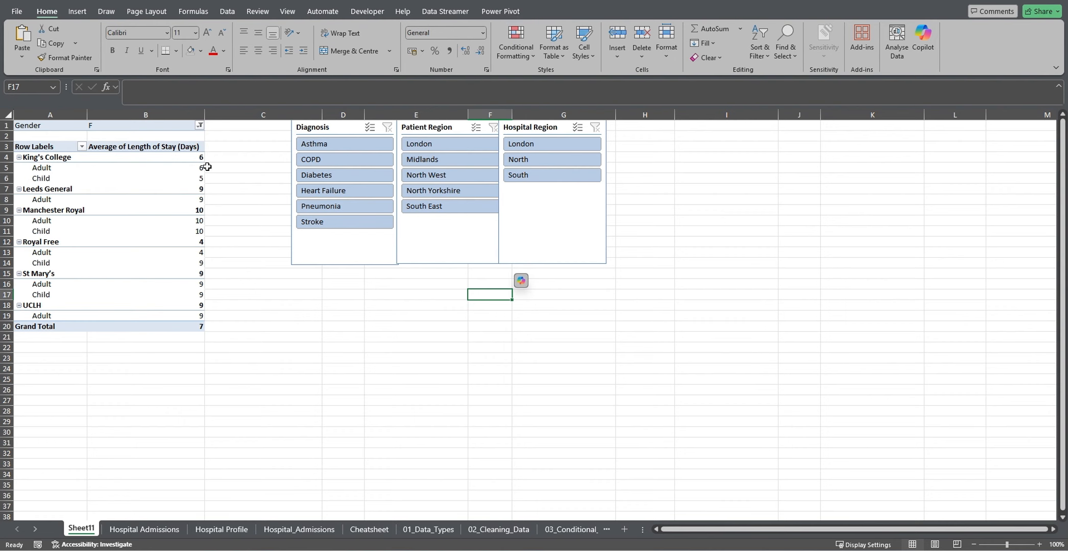
Step: Insert a timeline for the PivotTable based on the Admission Date field
{"action": "left_click", "coordinate": [153, 190]}
{"action": "left_click", "coordinate": [571, 15]}
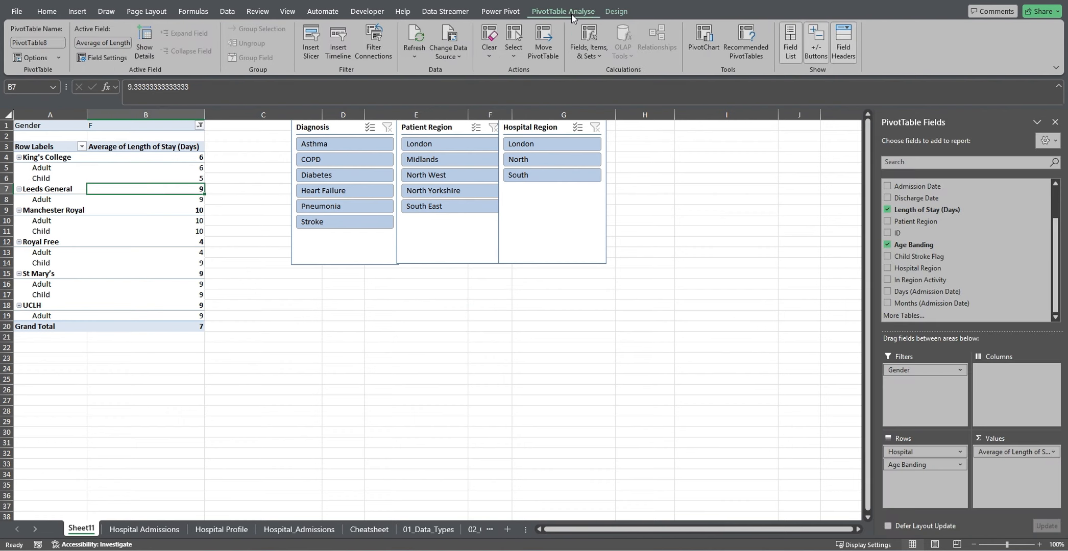
{"action": "left_click", "coordinate": [342, 52]}
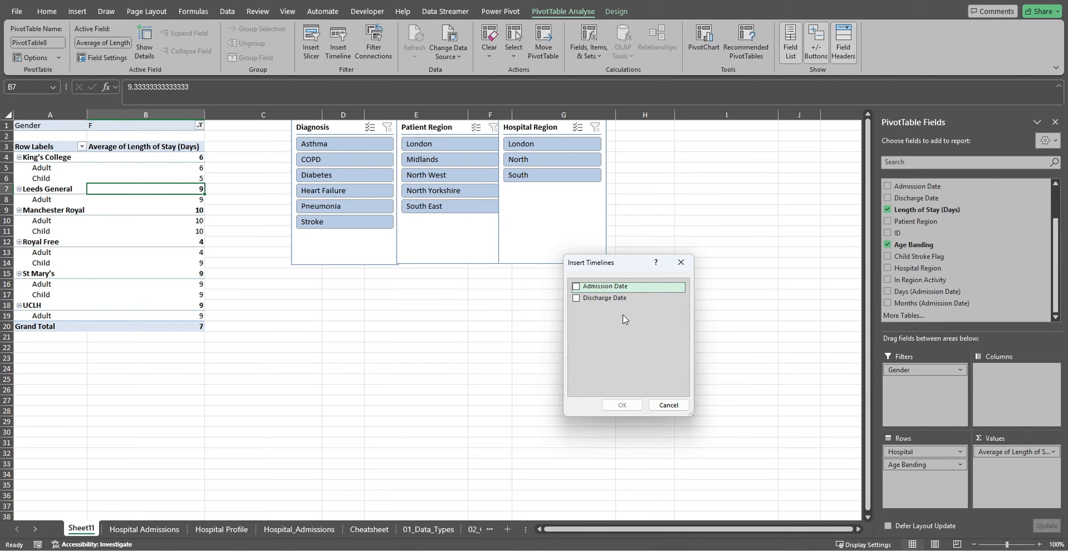
{"action": "left_click", "coordinate": [587, 286]}
{"action": "left_click", "coordinate": [621, 404]}
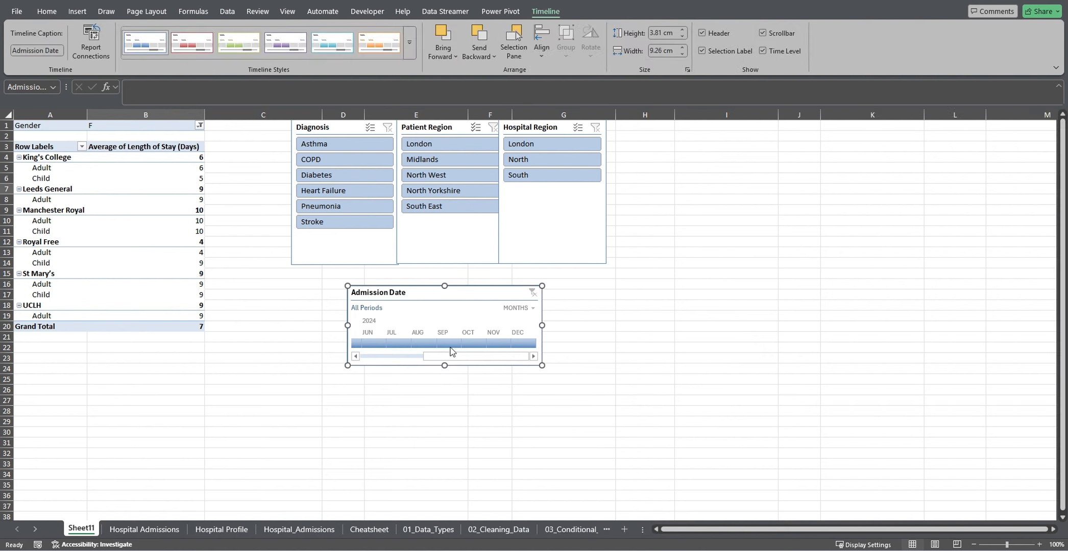
Step: Filter the Admission Date timeline to April 2024, extend the period through May, and clear the filter
{"action": "left_click_drag", "start_coordinate": [448, 353], "coordinate": [370, 357]}
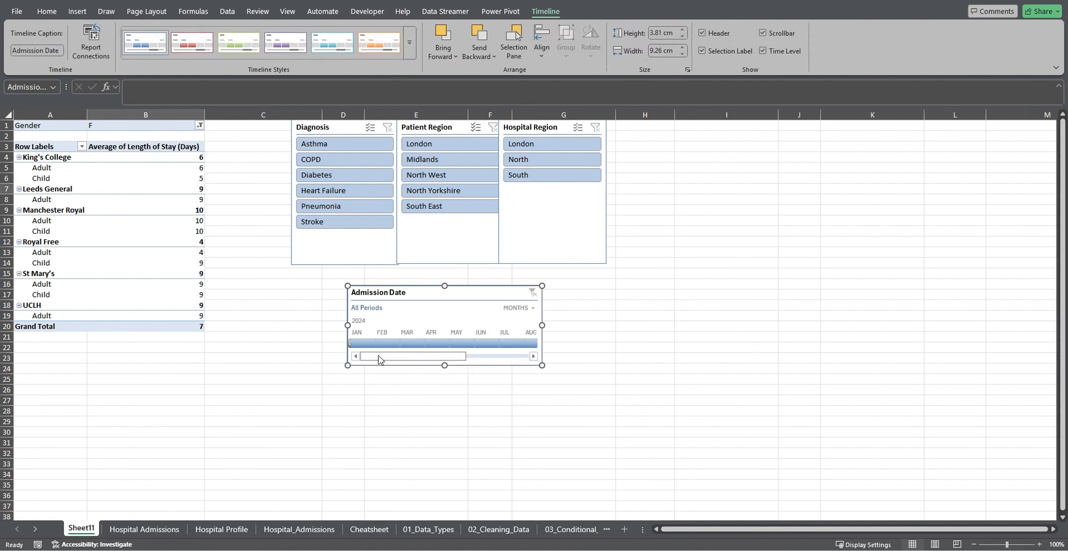
{"action": "left_click", "coordinate": [444, 343]}
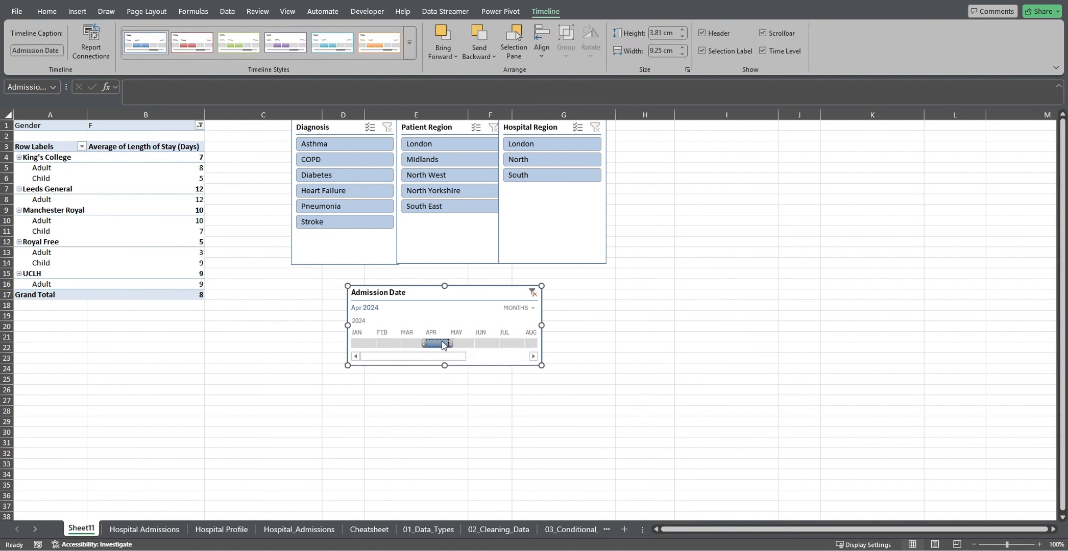
{"action": "left_click_drag", "start_coordinate": [443, 346], "coordinate": [469, 343]}
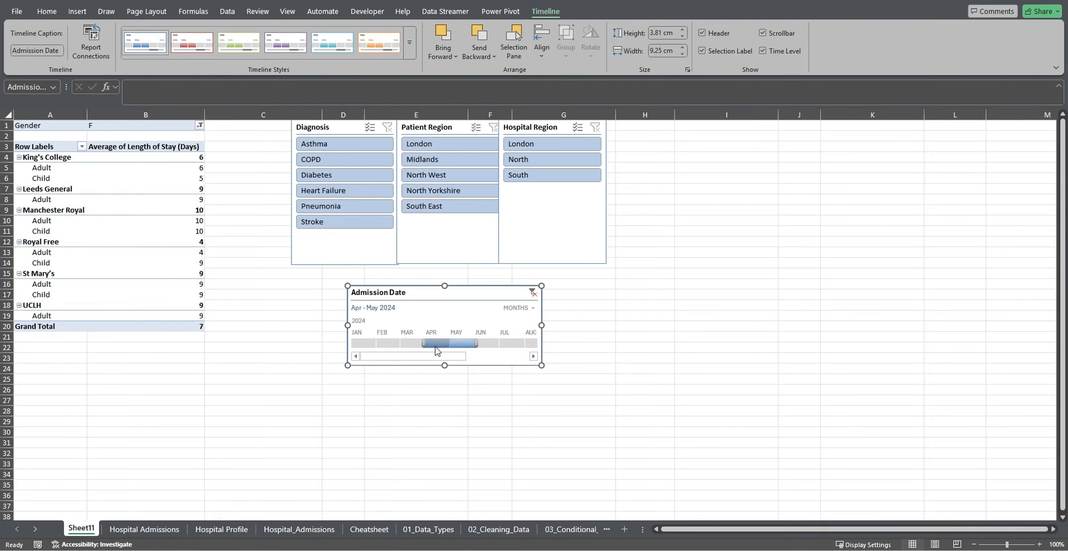
{"action": "left_click", "coordinate": [532, 294]}
Step: Place the Admission Date timeline directly below the slicers and enlarge it to about 14.95 cm wide and 4.94 cm high
{"action": "left_click_drag", "start_coordinate": [510, 290], "coordinate": [487, 274]}
{"action": "left_click_drag", "start_coordinate": [525, 347], "coordinate": [611, 367]}
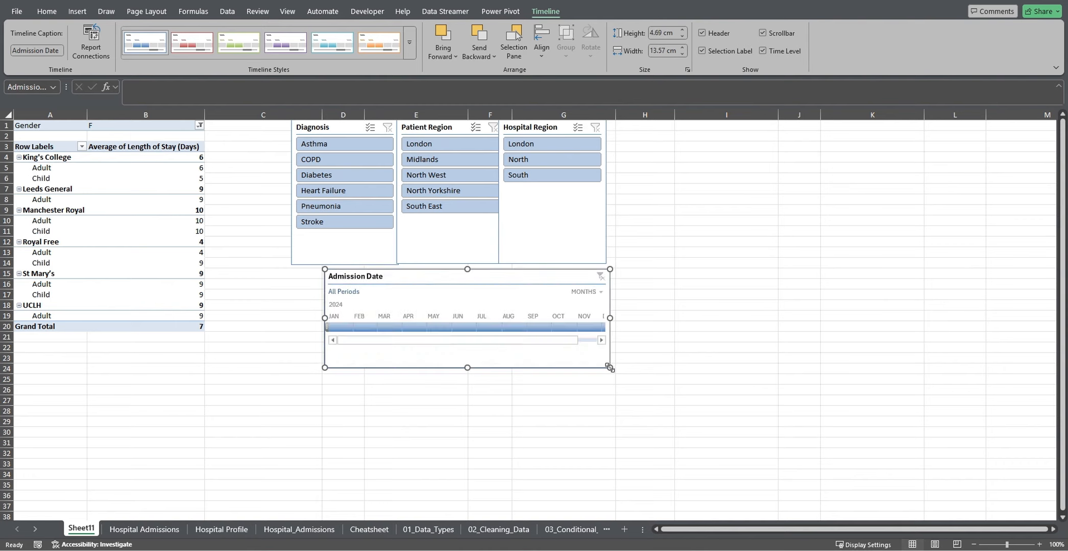
{"action": "left_click_drag", "start_coordinate": [324, 367], "coordinate": [294, 373]}
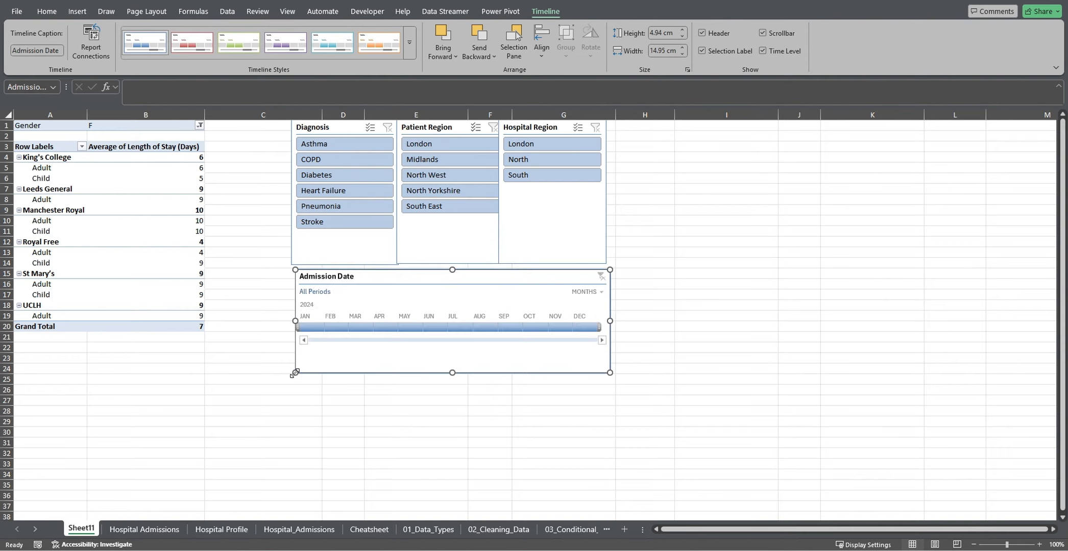
Step: Add a calculated field named Field1 to the PivotTable that subtracts Admission Date from Discharge Date
{"action": "left_click", "coordinate": [159, 220]}
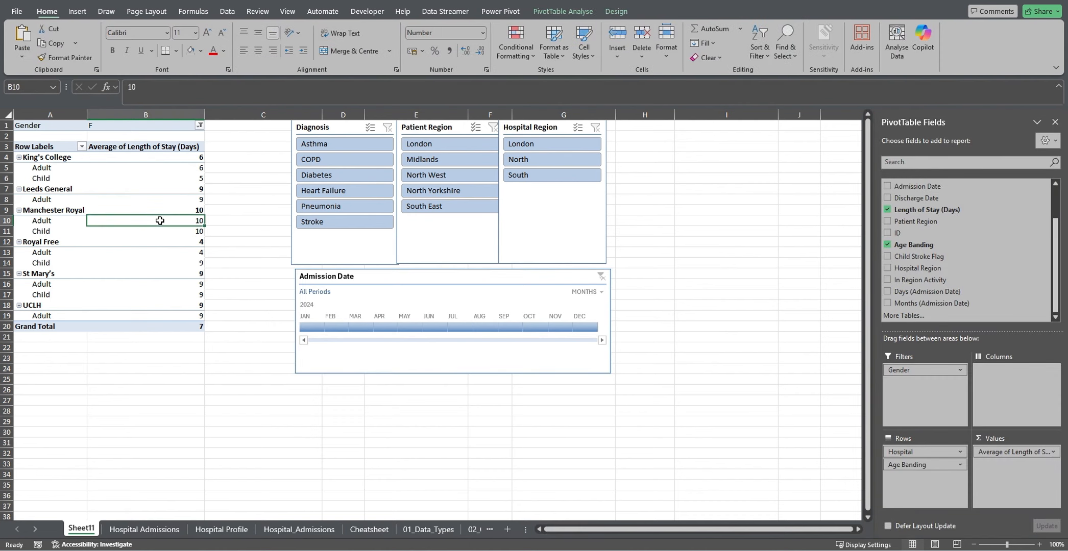
{"action": "left_click", "coordinate": [563, 12]}
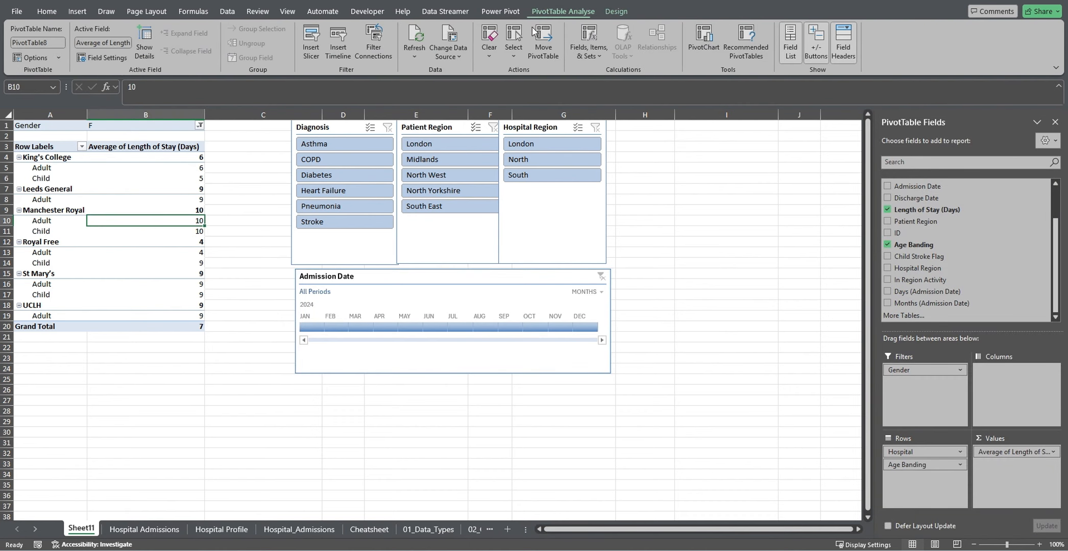
{"action": "left_click", "coordinate": [588, 47]}
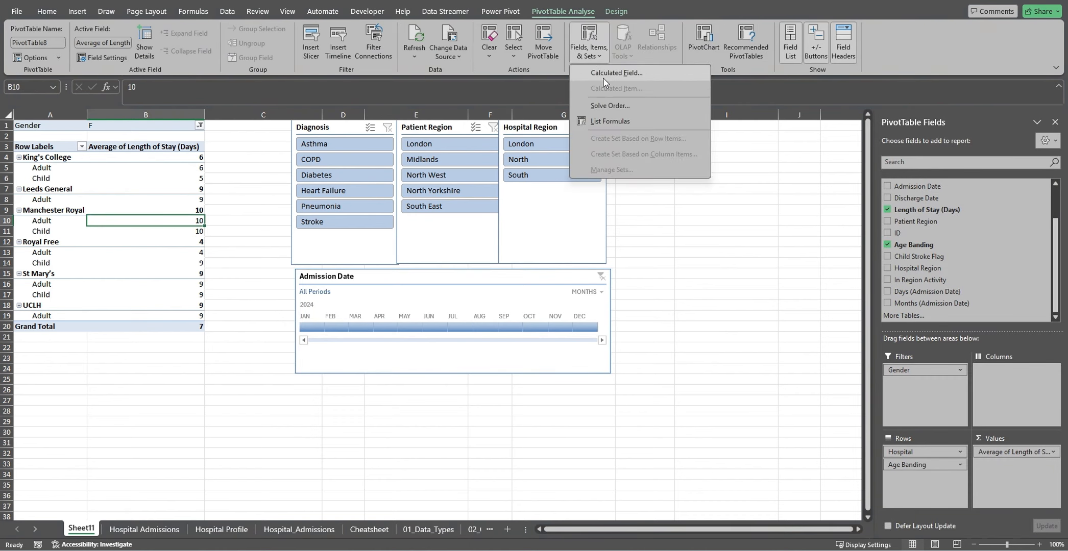
{"action": "left_click", "coordinate": [603, 79]}
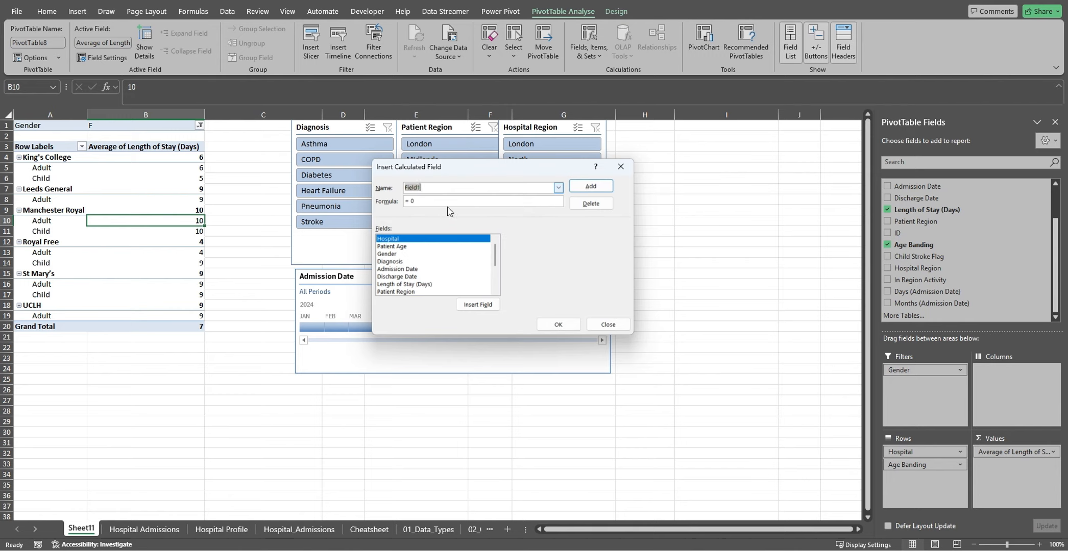
{"action": "left_click", "coordinate": [444, 200]}
{"action": "double_click", "coordinate": [400, 277]}
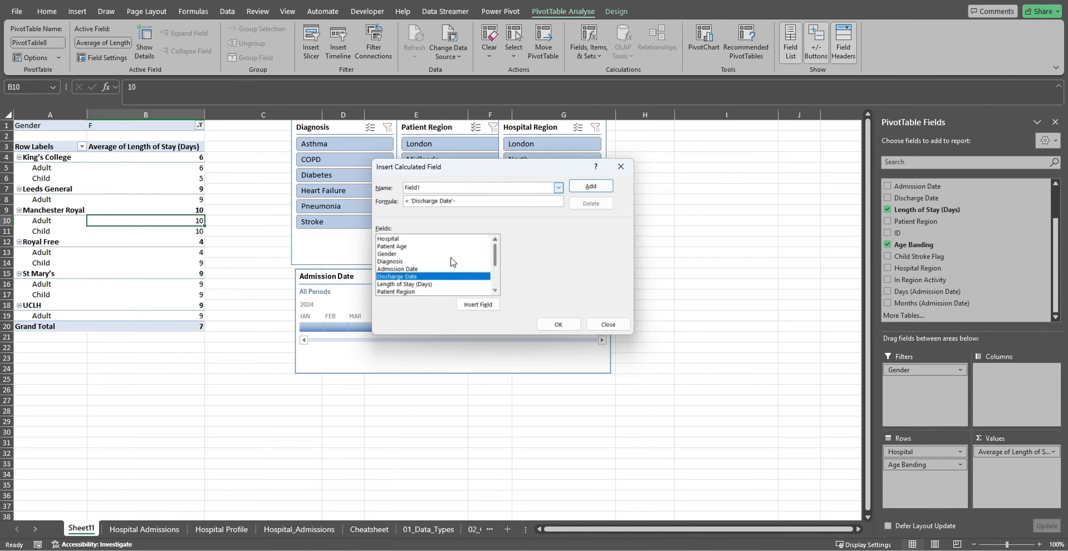
{"action": "double_click", "coordinate": [408, 269]}
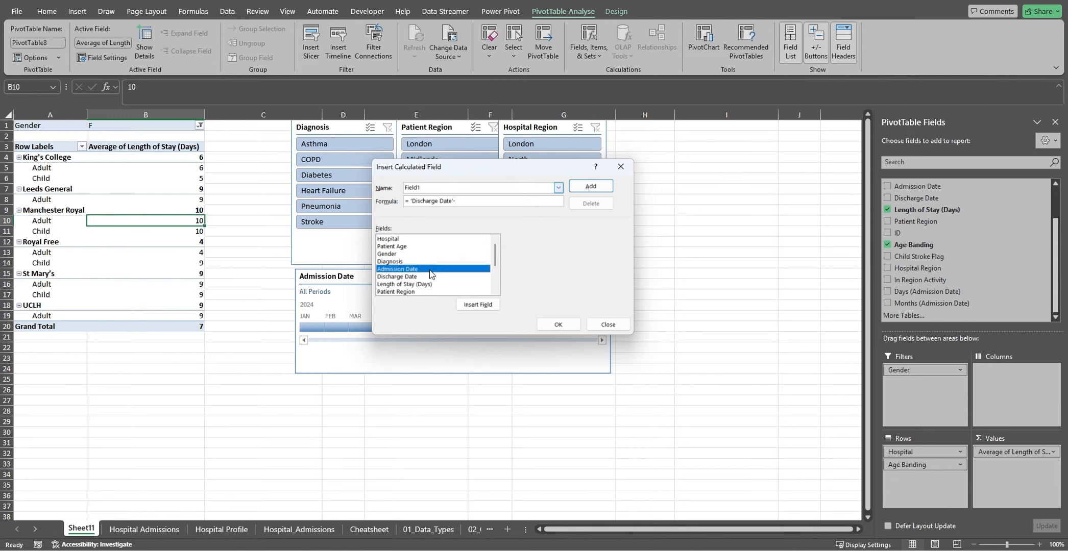
{"action": "left_click", "coordinate": [593, 190]}
{"action": "left_click", "coordinate": [562, 325]}
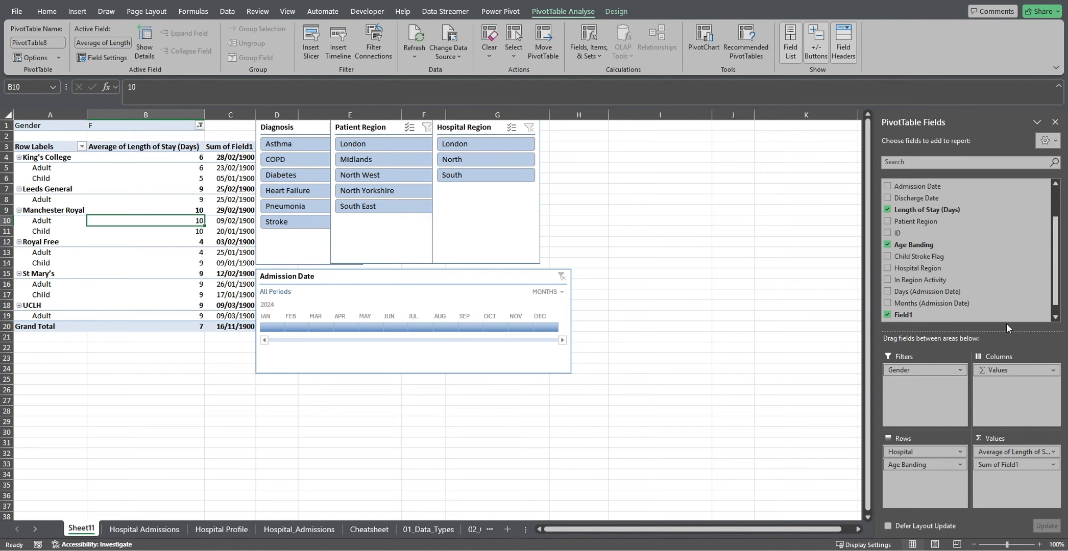
{"action": "left_click", "coordinate": [1051, 464]}
{"action": "left_click", "coordinate": [1008, 452]}
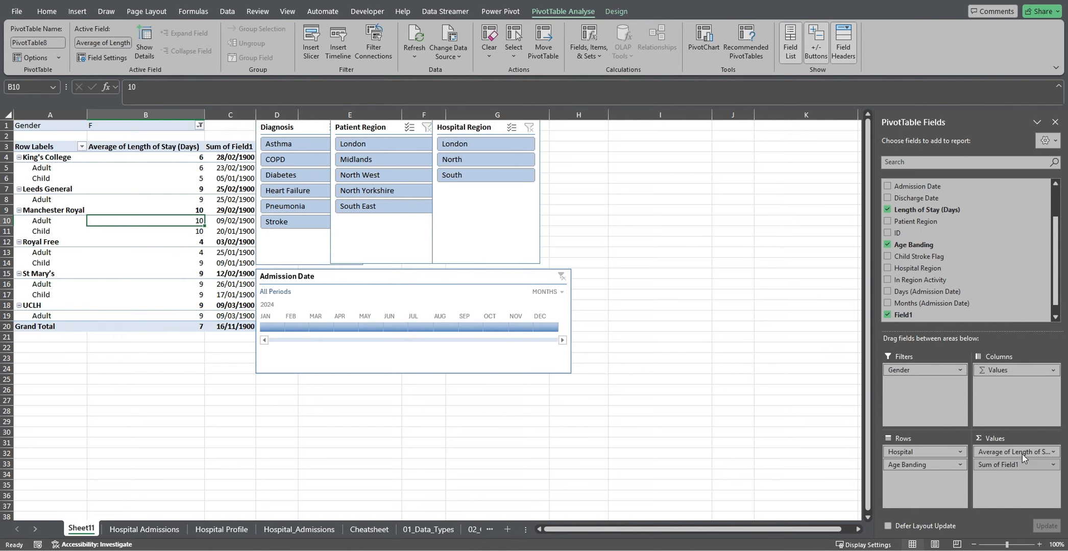
{"action": "left_click", "coordinate": [421, 266]}
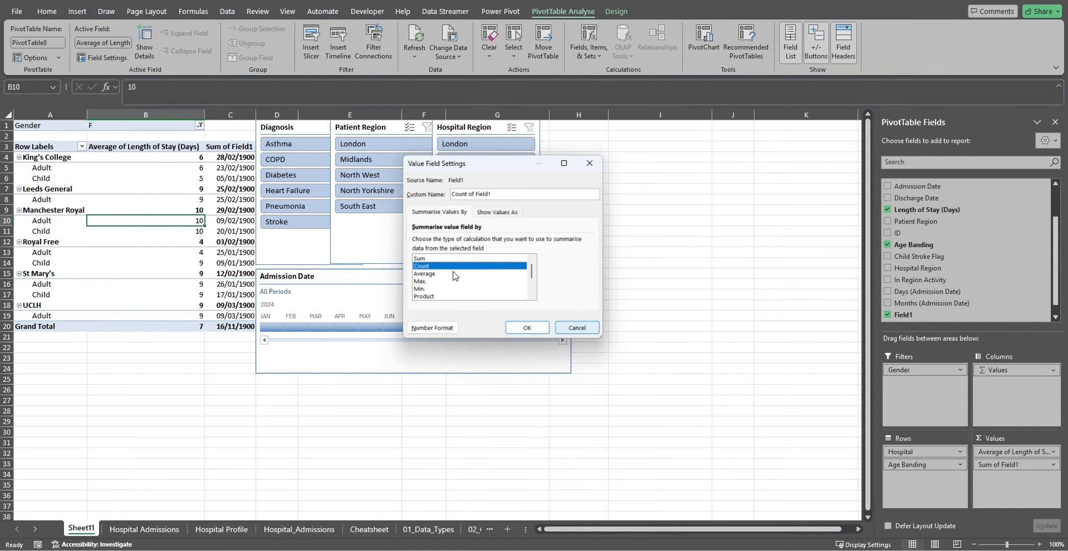
{"action": "left_click", "coordinate": [468, 260]}
{"action": "left_click", "coordinate": [577, 328]}
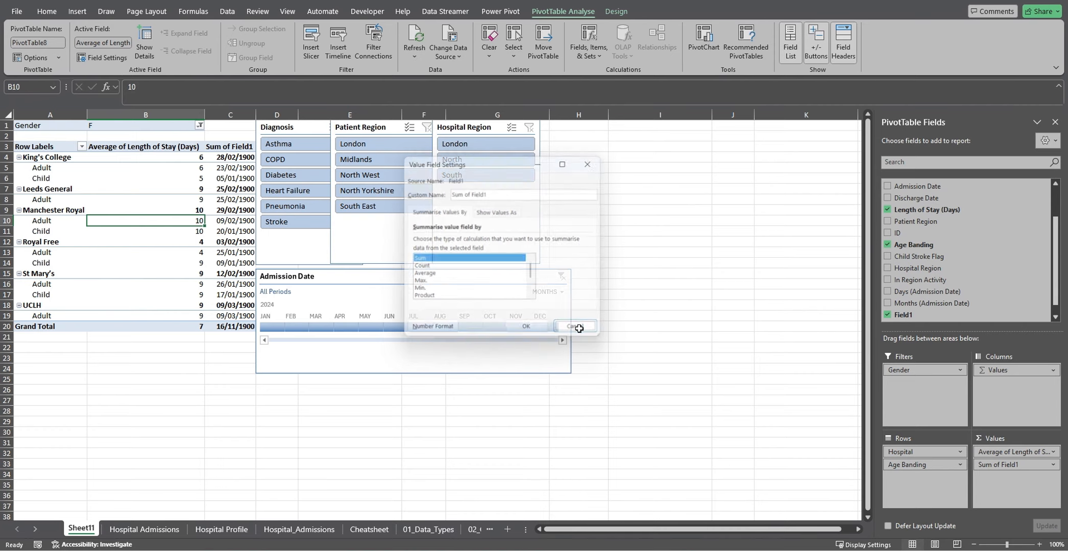
Step: Format the Leeds General value in the Sum of Field1 column as Number
{"action": "left_click", "coordinate": [239, 188]}
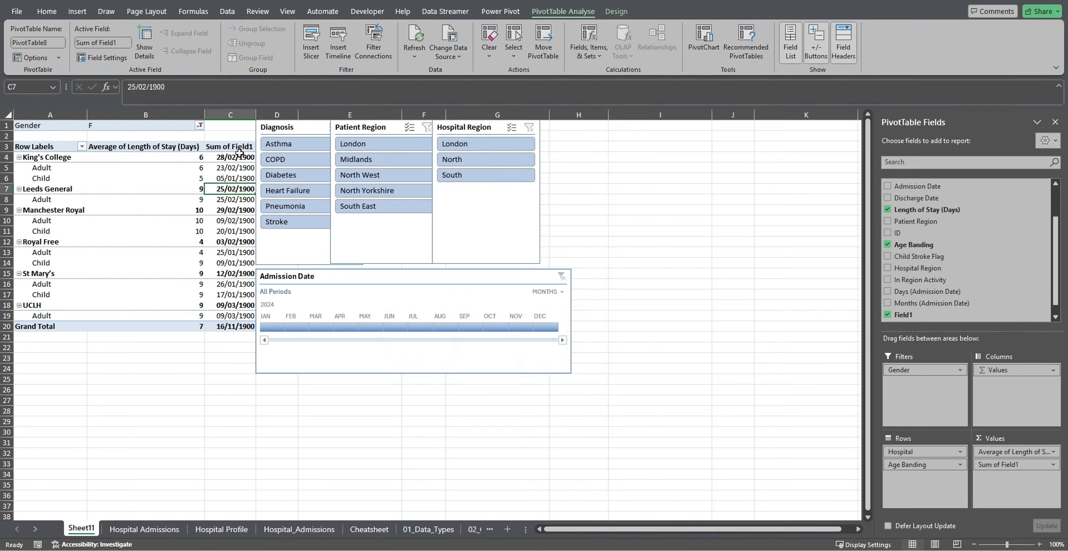
{"action": "left_click", "coordinate": [47, 12]}
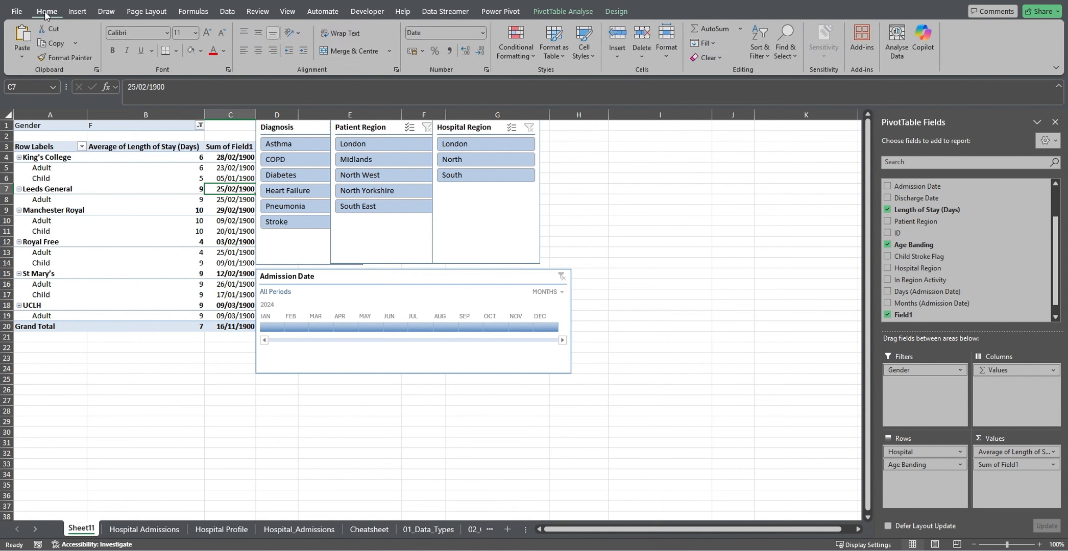
{"action": "left_click", "coordinate": [482, 32]}
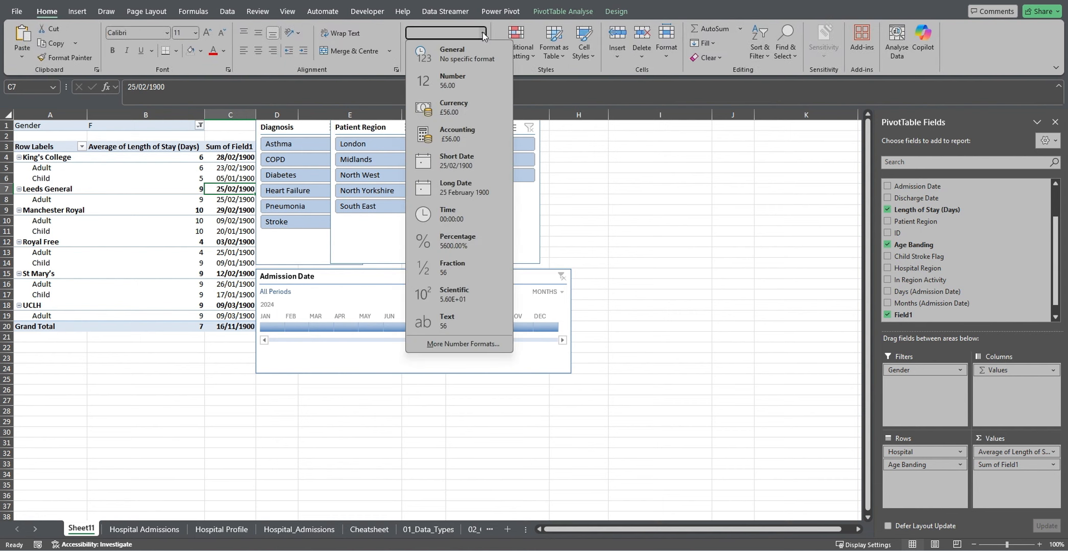
{"action": "left_click", "coordinate": [471, 76]}
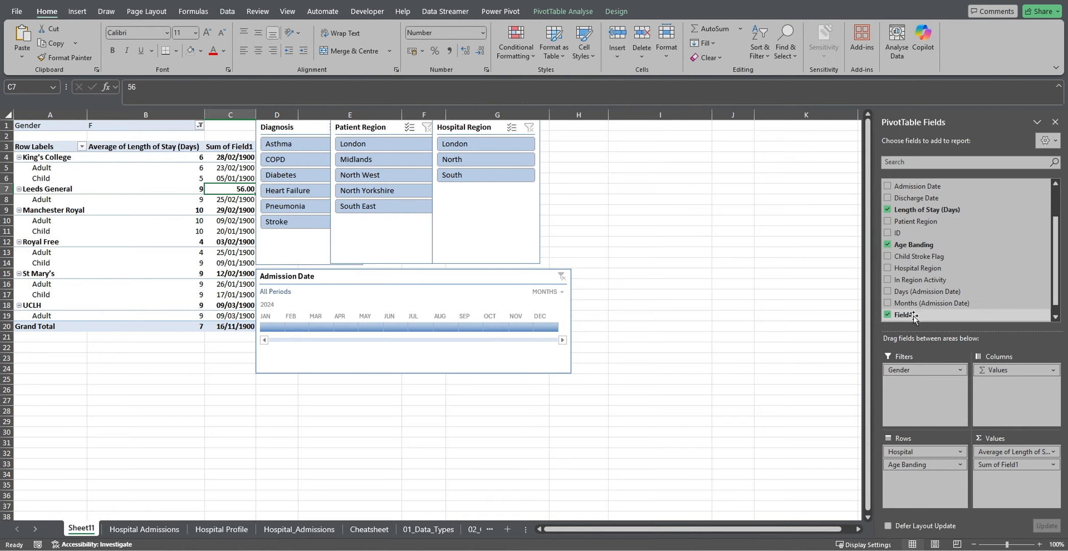
Step: Remove the calculated field Field1 from the PivotTable's values
{"action": "left_click_drag", "start_coordinate": [911, 315], "coordinate": [744, 278]}
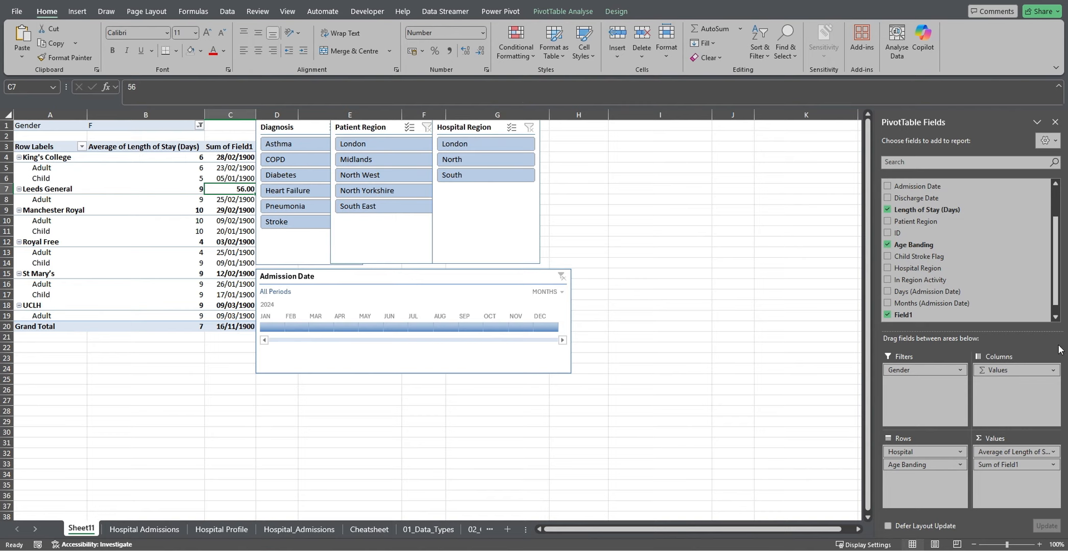
{"action": "left_click", "coordinate": [887, 314]}
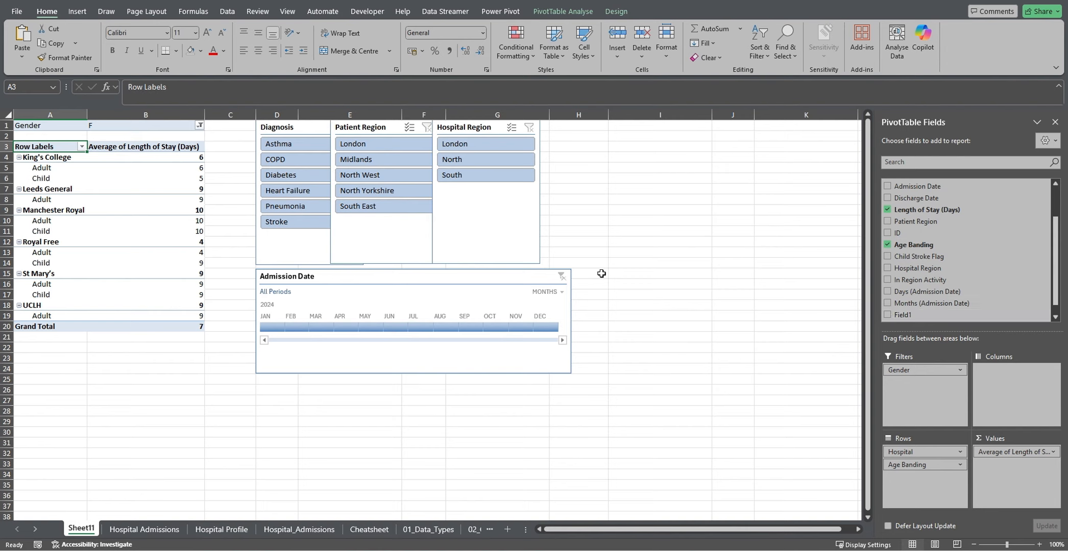
Step: Show the underlying records for the Manchester Royal average on a new sheet, and return to Sheet11
{"action": "left_click", "coordinate": [182, 209]}
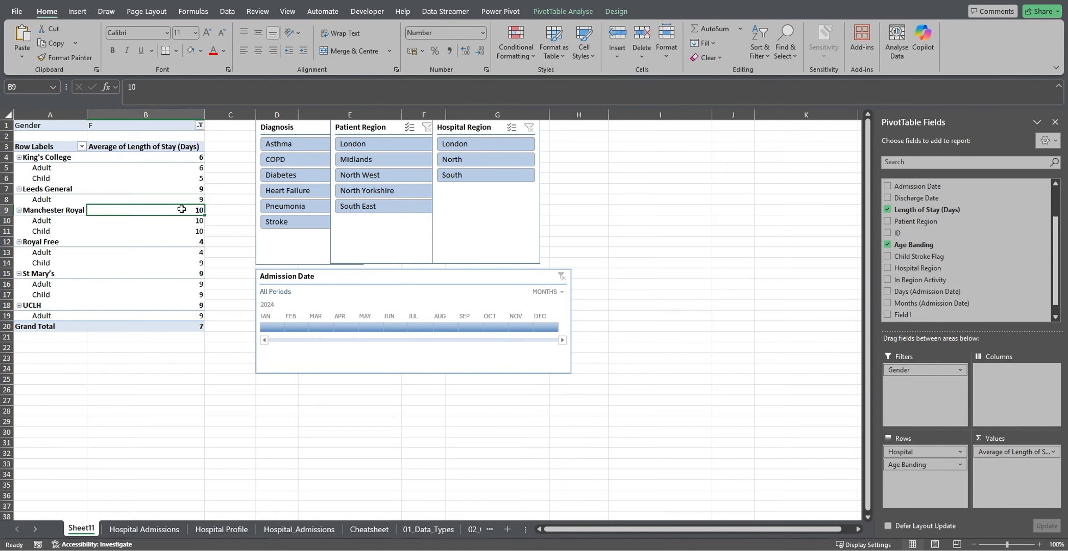
{"action": "left_click", "coordinate": [570, 11]}
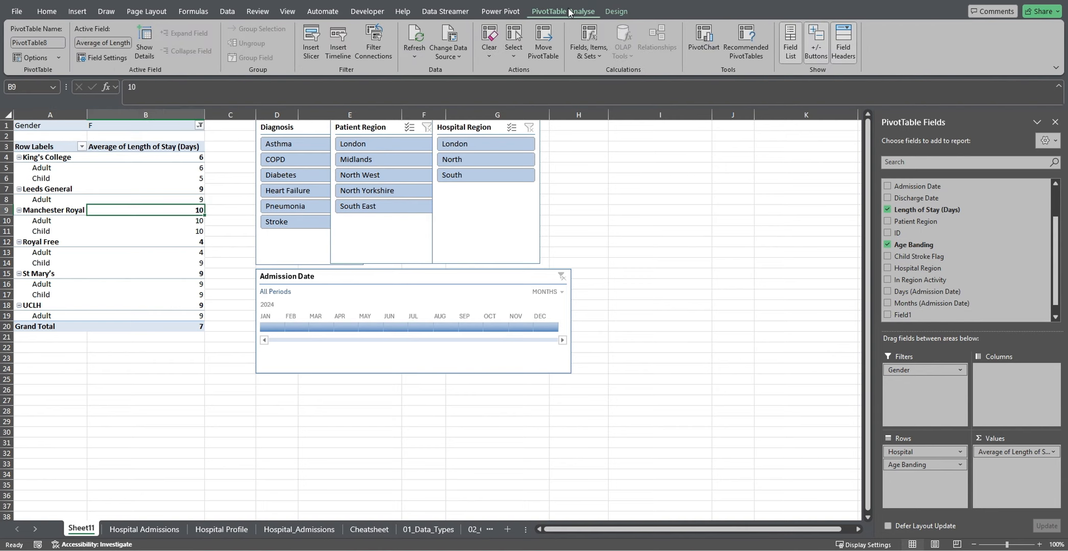
{"action": "left_click", "coordinate": [143, 36]}
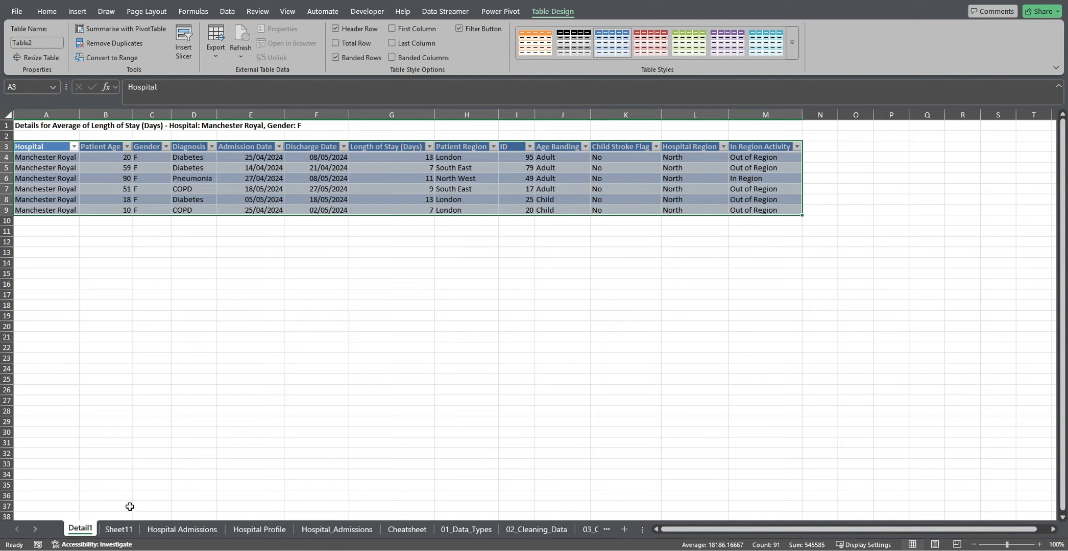
{"action": "left_click", "coordinate": [118, 530]}
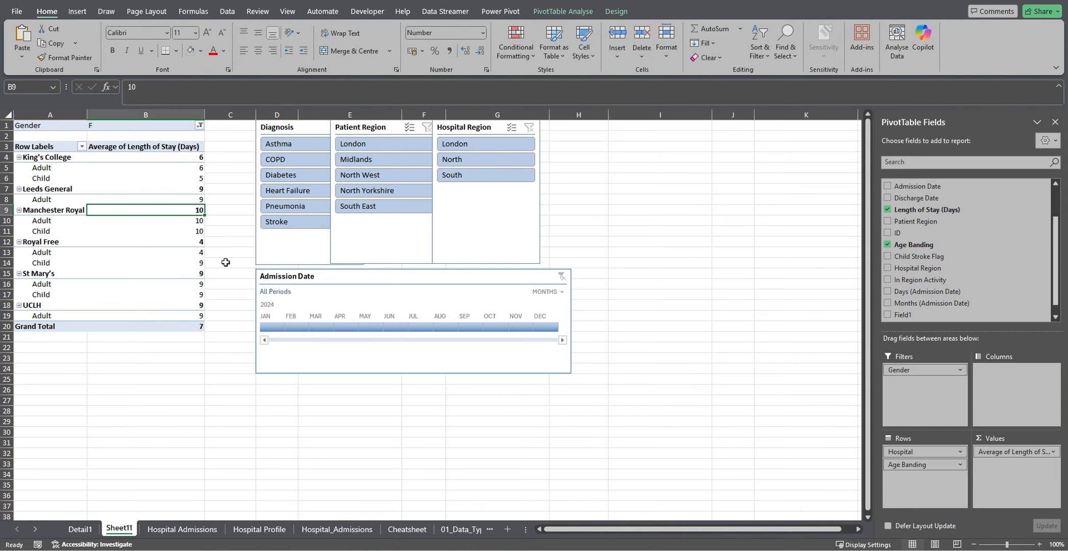
Step: Show the underlying records for Manchester Royal's Child value on a new sheet, and return to the PivotTable sheet
{"action": "key", "text": "Down"}
{"action": "key", "text": "Down"}
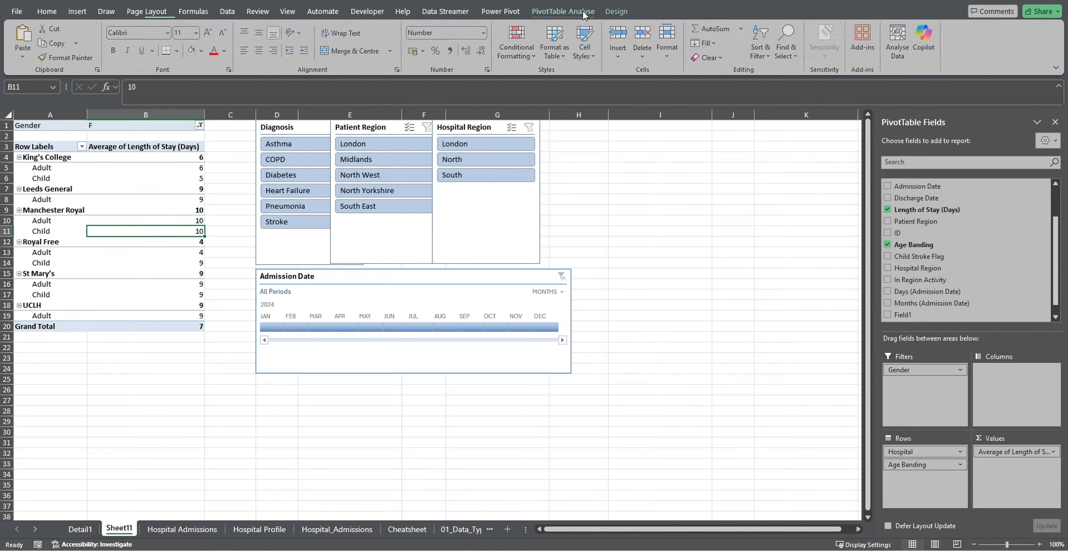
{"action": "left_click", "coordinate": [584, 11]}
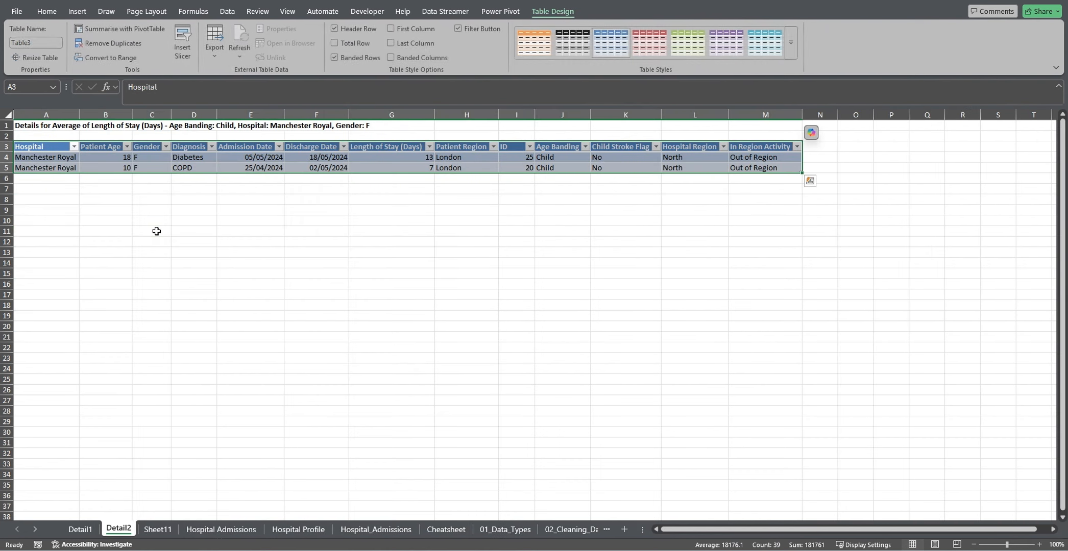
{"action": "left_click", "coordinate": [158, 529]}
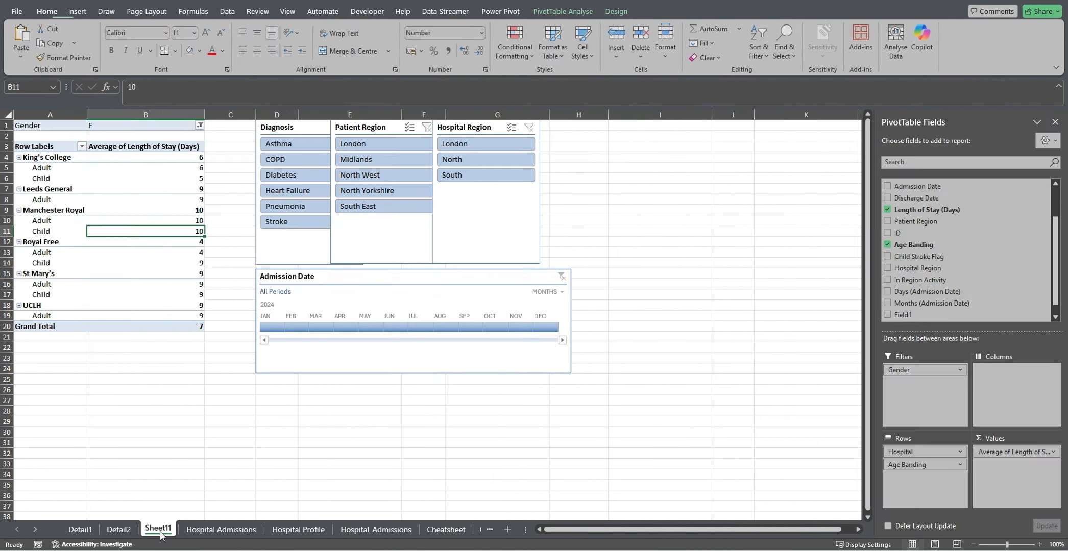
{"action": "left_click", "coordinate": [616, 12]}
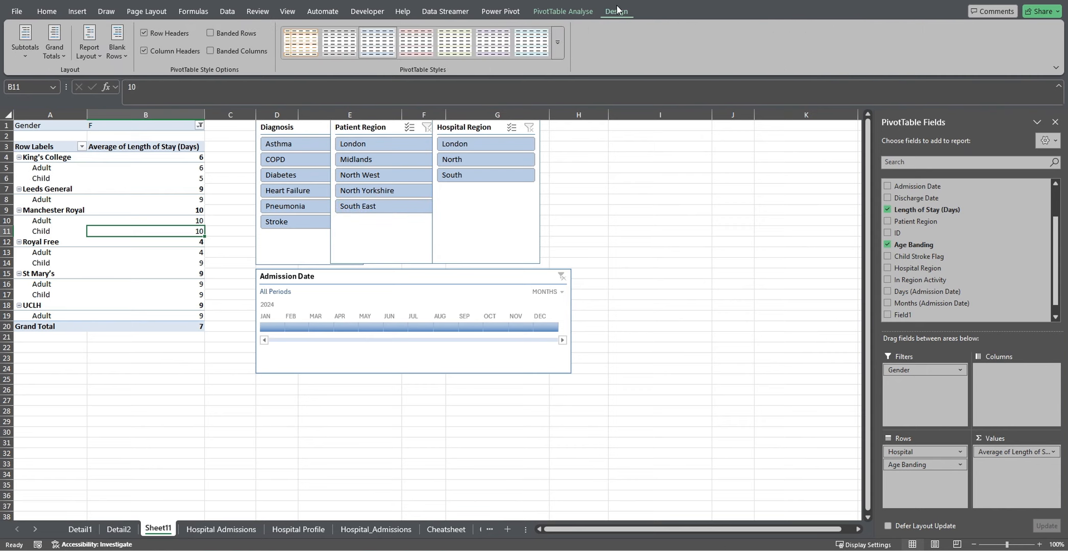
{"action": "left_click", "coordinate": [571, 11]}
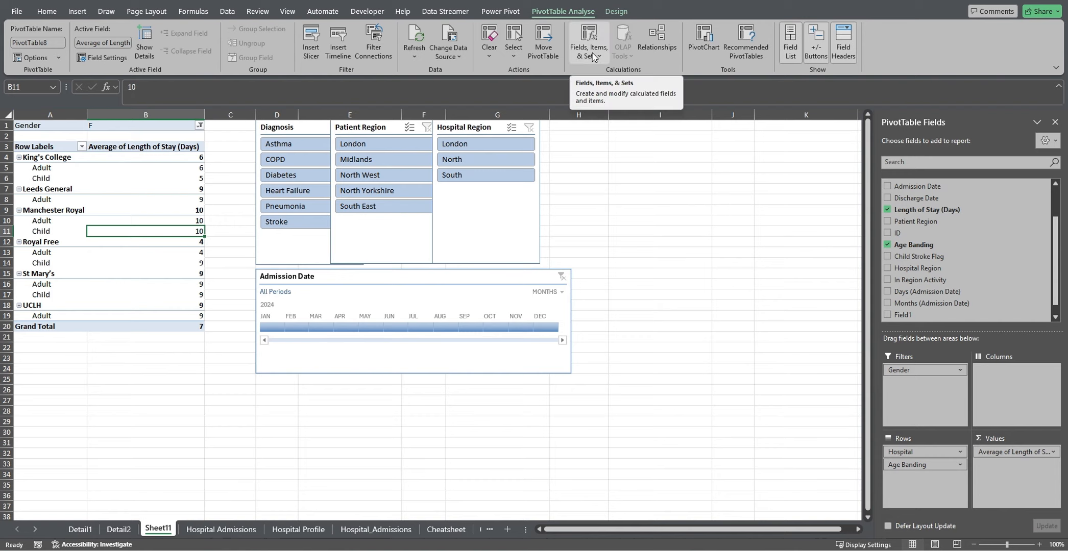
{"action": "left_click", "coordinate": [489, 48]}
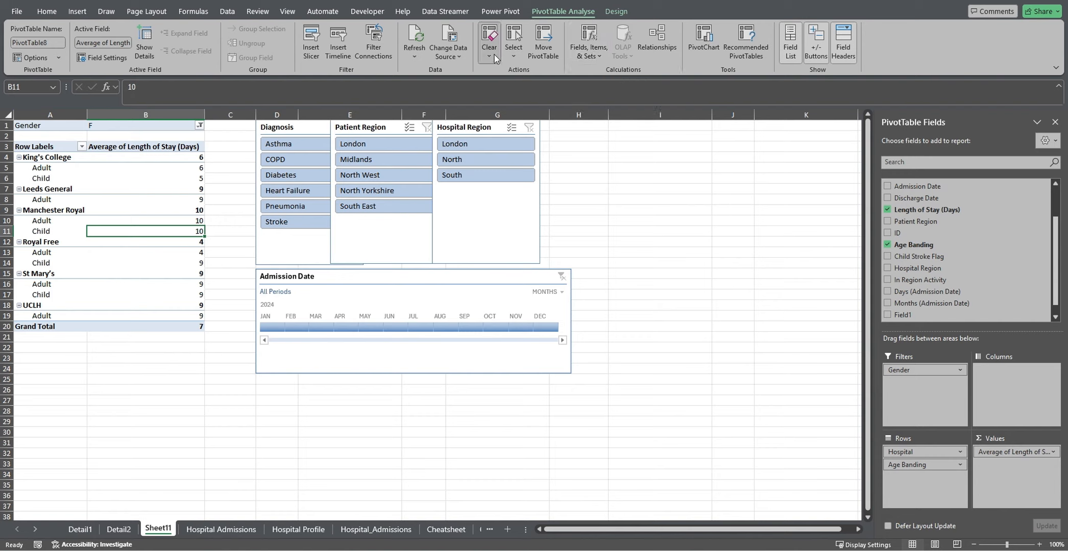
{"action": "left_click", "coordinate": [520, 55]}
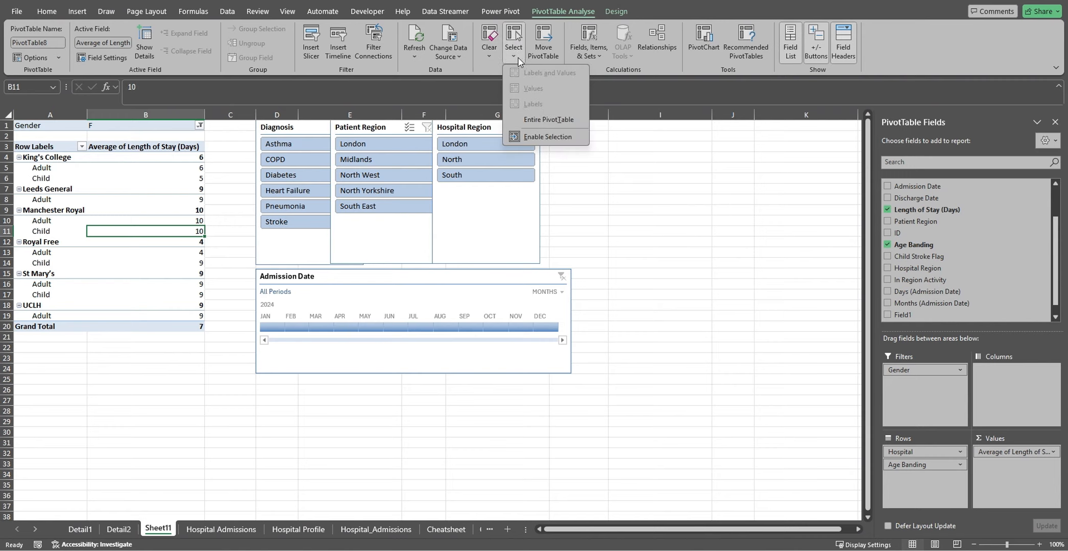
Step: Insert a clustered column PivotChart from the PivotTable and place it over the lower part of the Admission Date timeline
{"action": "left_click", "coordinate": [518, 59]}
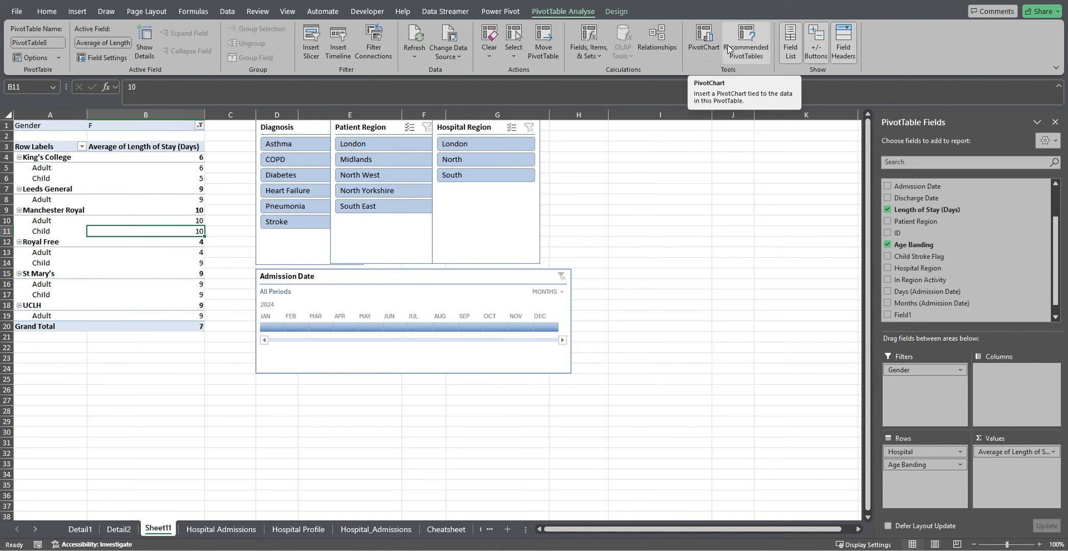
{"action": "left_click", "coordinate": [703, 48]}
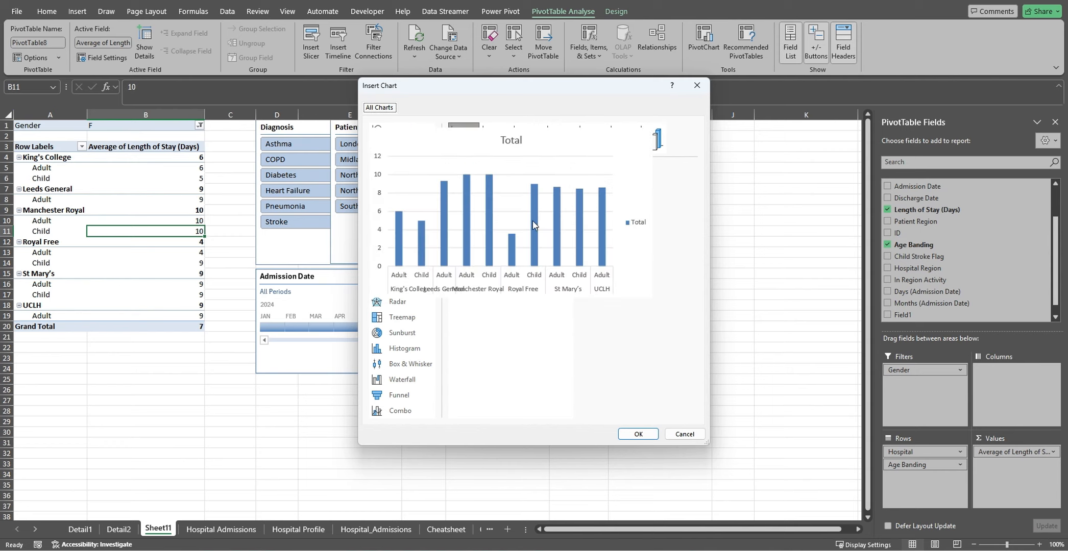
{"action": "left_click", "coordinate": [638, 434]}
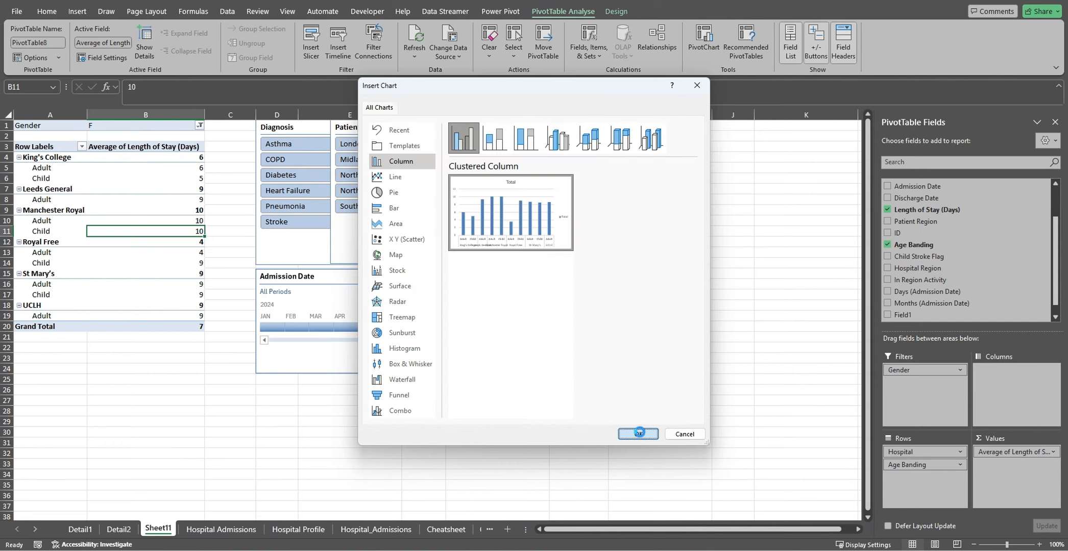
{"action": "left_click_drag", "start_coordinate": [523, 295], "coordinate": [472, 348]}
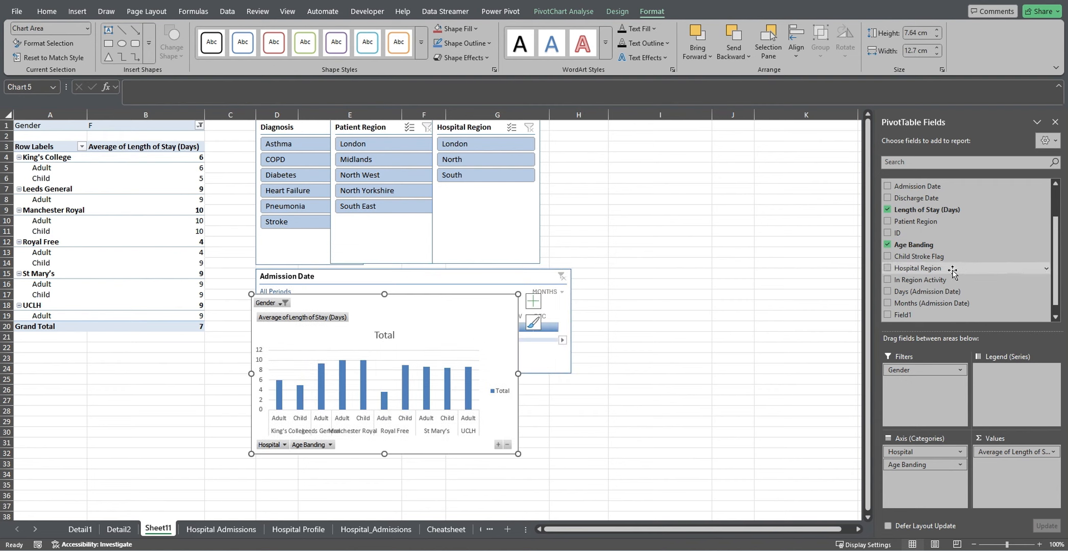
Step: Add Hospital Region below Age Banding in the chart's axis categories and enlarge the chart to about 8.5 by 19.48 cm
{"action": "left_click_drag", "start_coordinate": [944, 274], "coordinate": [936, 491]}
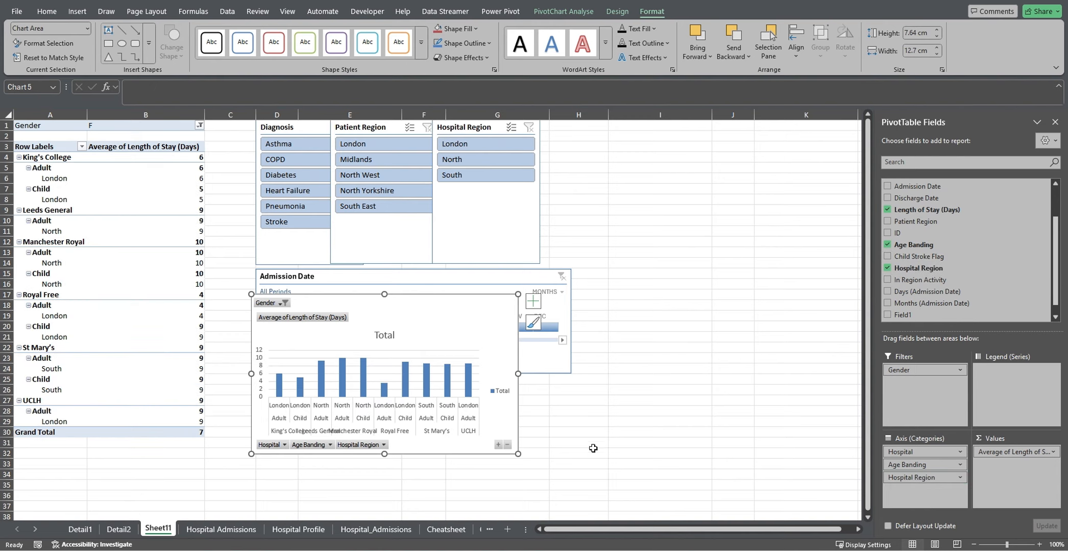
{"action": "left_click_drag", "start_coordinate": [518, 454], "coordinate": [661, 472]}
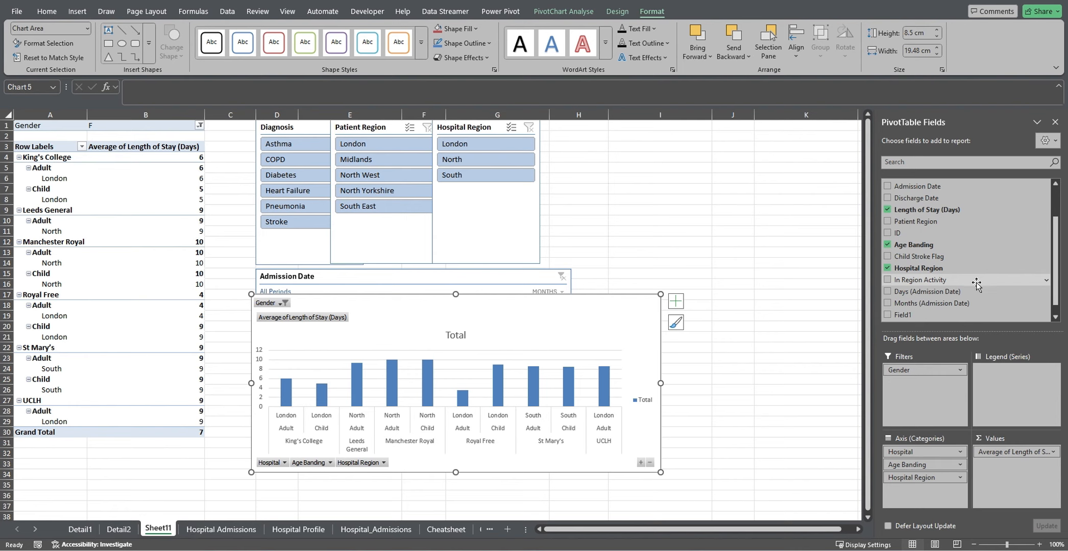
Step: Replace Hospital Region with In Region Activity in the chart's axis categories and enlarge the chart to about 10.55 by 22.35 cm
{"action": "left_click_drag", "start_coordinate": [976, 284], "coordinate": [791, 428]}
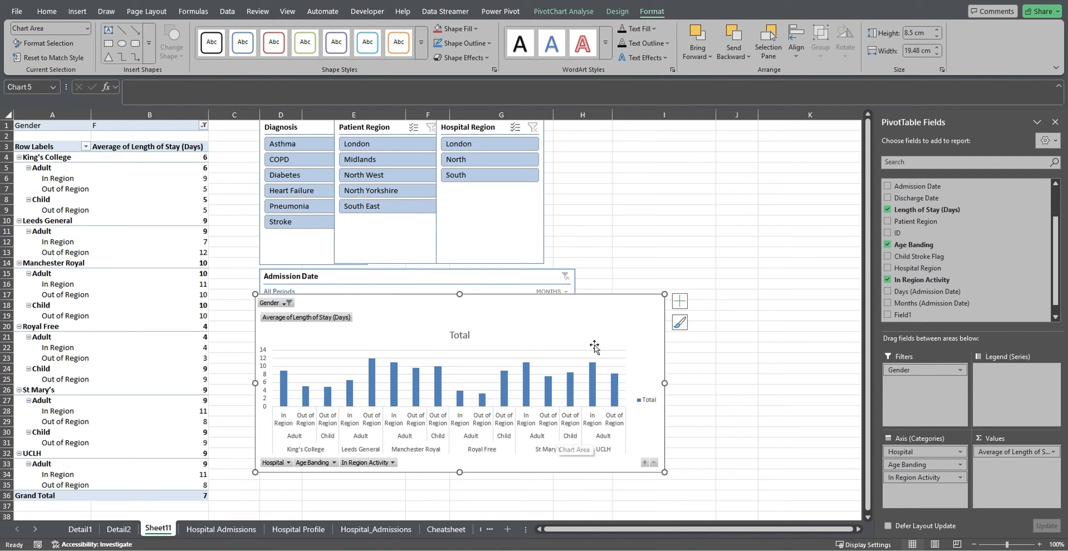
{"action": "left_click_drag", "start_coordinate": [589, 317], "coordinate": [601, 289]}
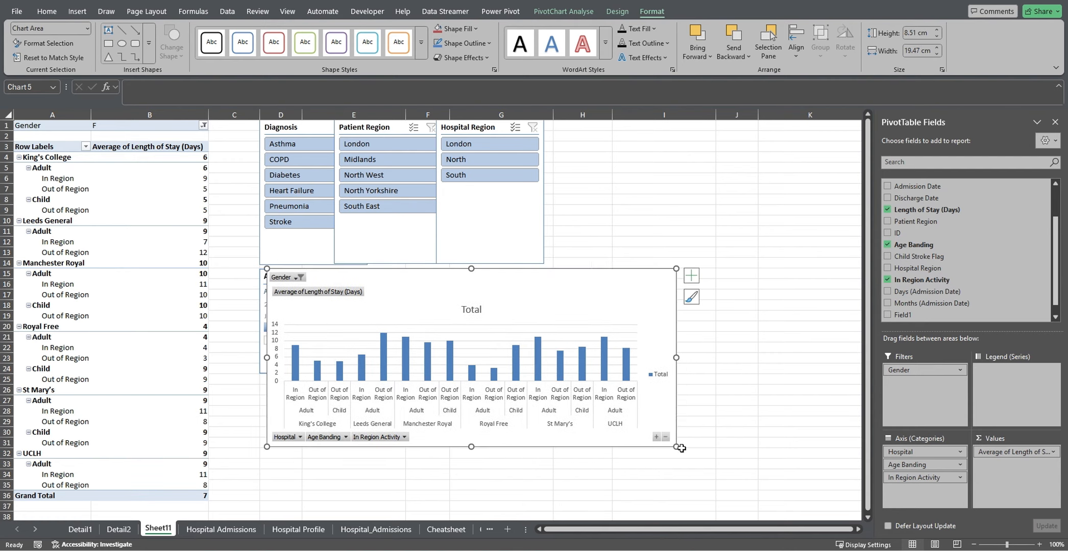
{"action": "left_click_drag", "start_coordinate": [674, 448], "coordinate": [736, 490]}
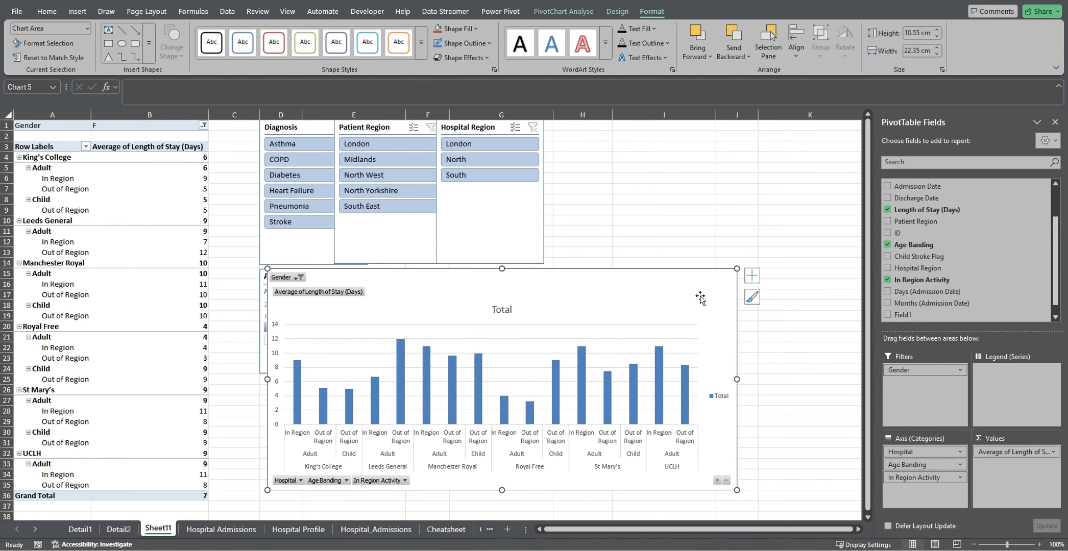
Step: Move the PivotChart beside the Hospital Region slicer, clear of the PivotTable, and close the field list
{"action": "left_click_drag", "start_coordinate": [700, 298], "coordinate": [729, 160]}
{"action": "left_click", "coordinate": [1054, 121]}
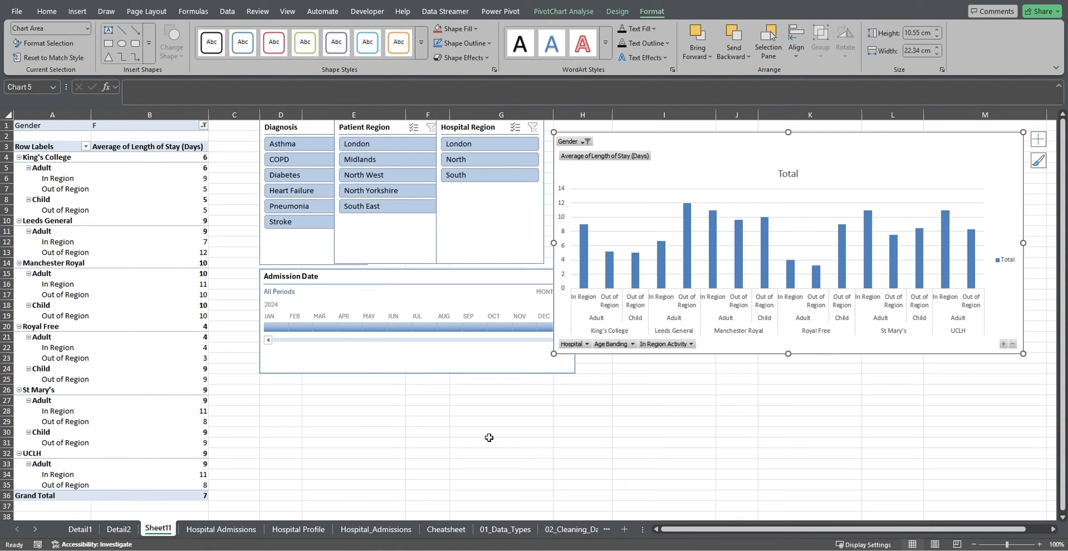
{"action": "left_click", "coordinate": [564, 11]}
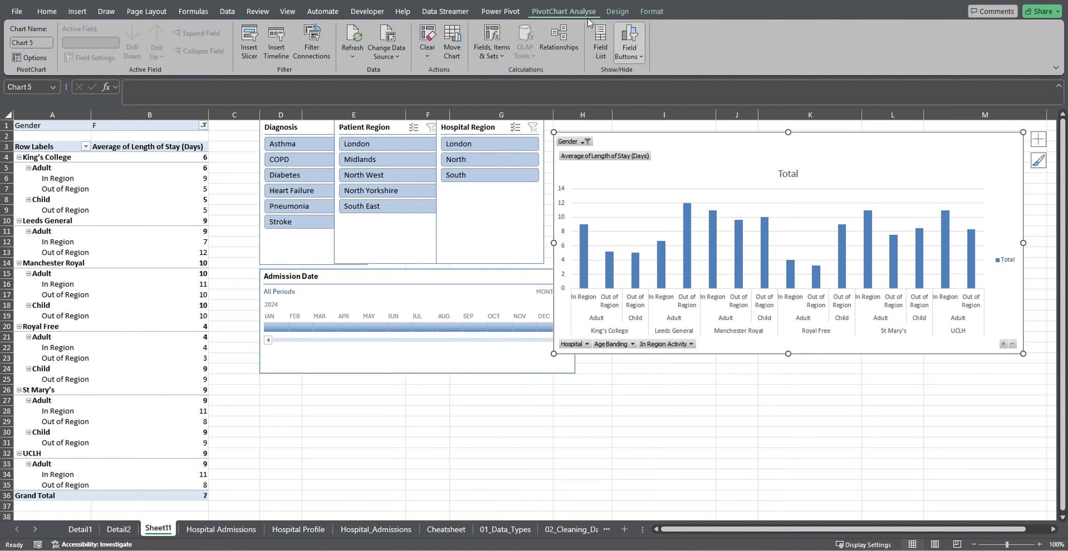